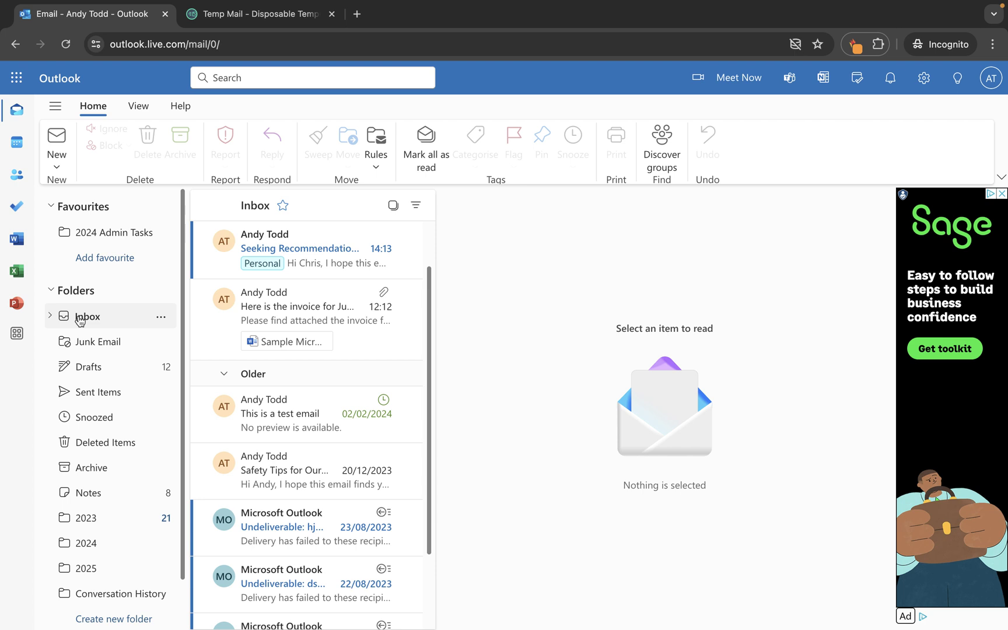
Open the 'Safety Tips for Our Hillwalk Adventure' message from the Inbox
click(80, 318)
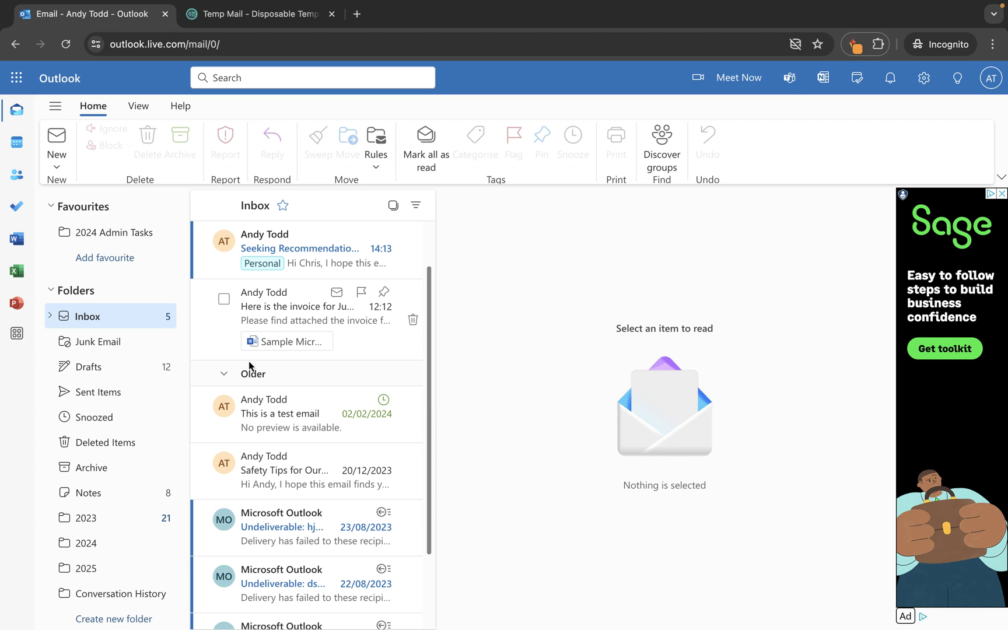
click(271, 470)
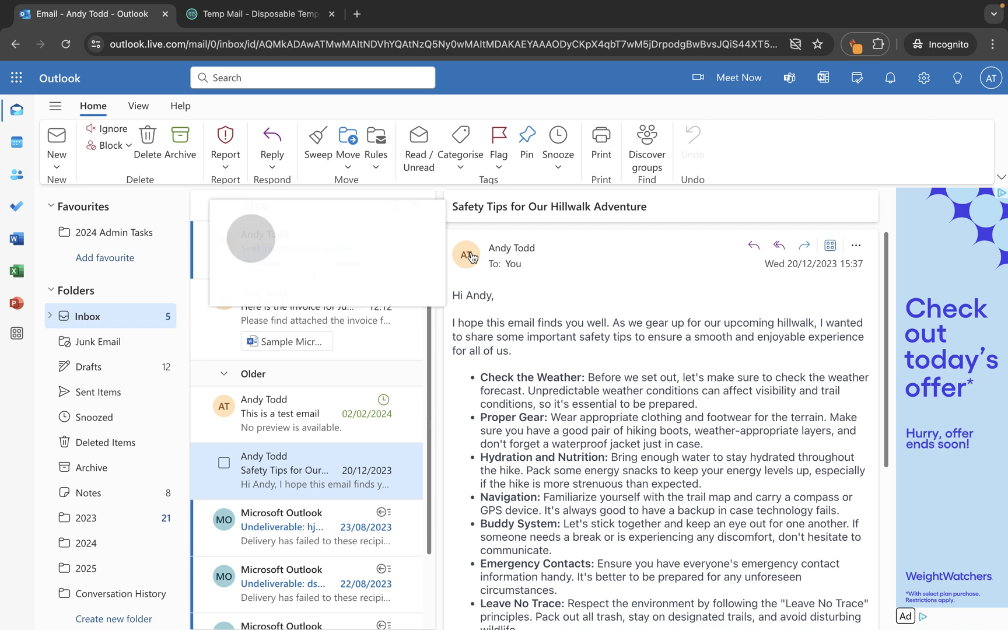
Open the sender's full profile card and show their contact information
mouse_move(472, 260)
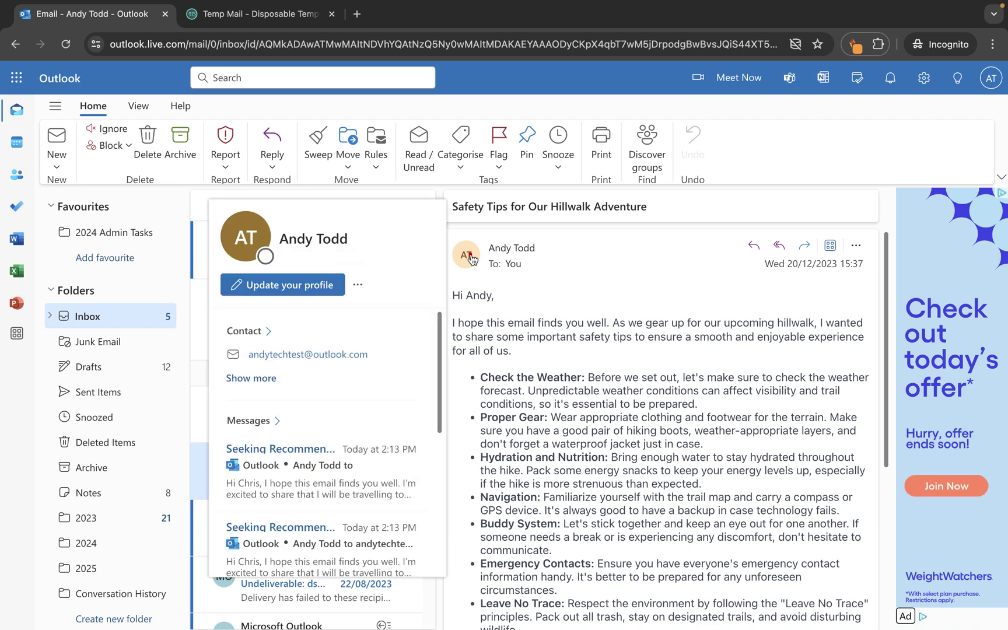
click(472, 260)
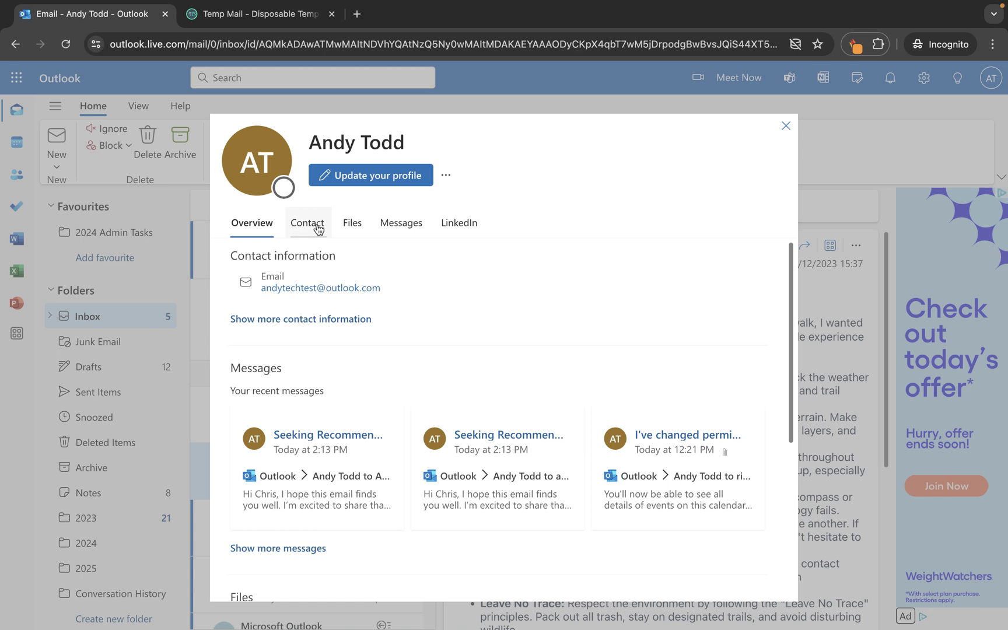
click(299, 229)
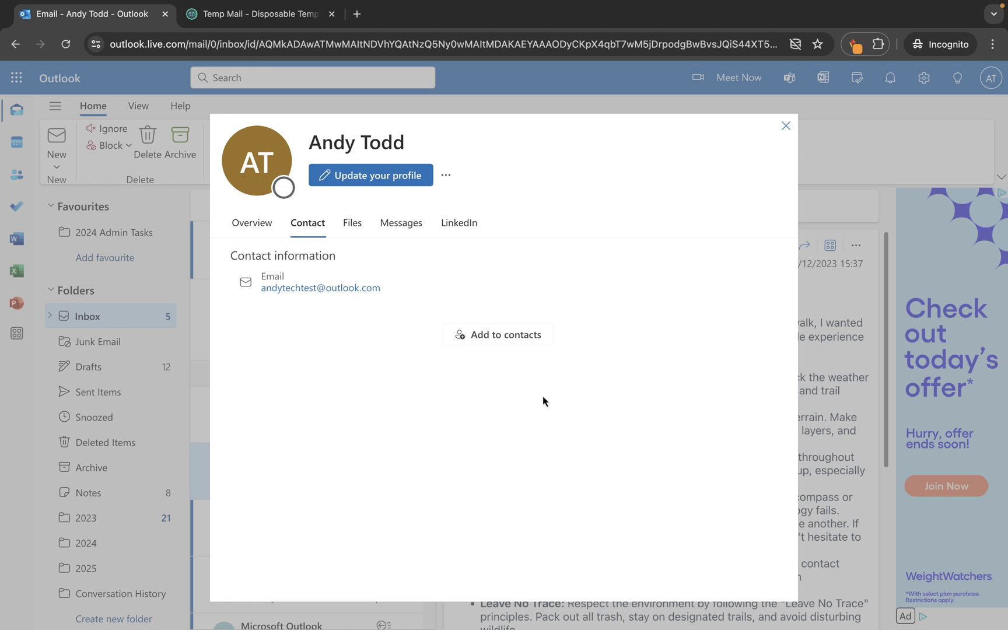
Add the sender to contacts, moving the surname out of First name into the Surname field
click(520, 335)
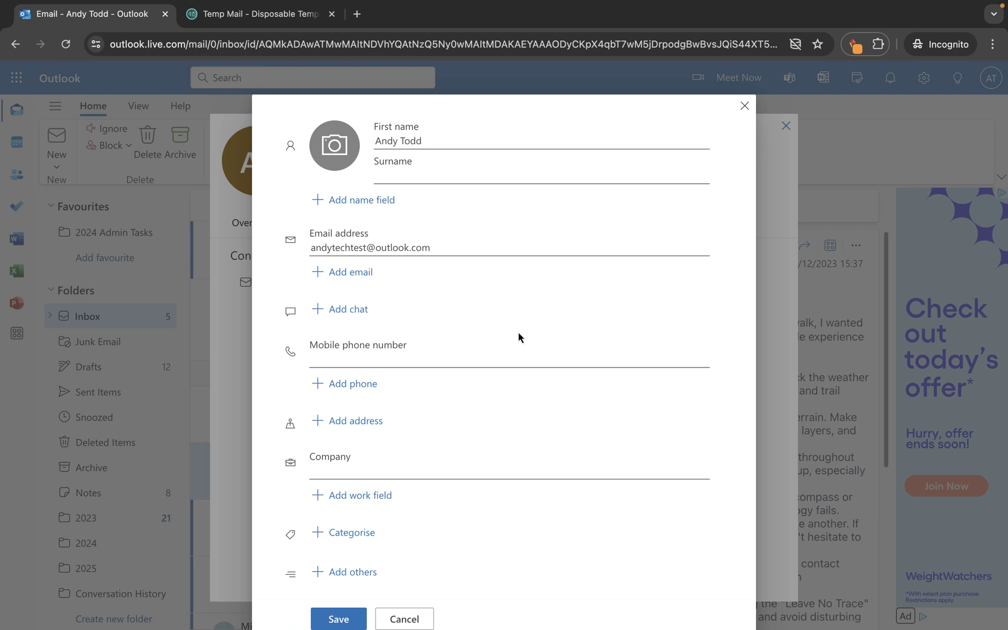
scroll(519, 333, down, 2)
scroll(518, 333, up, 2)
scroll(363, 333, down, 1)
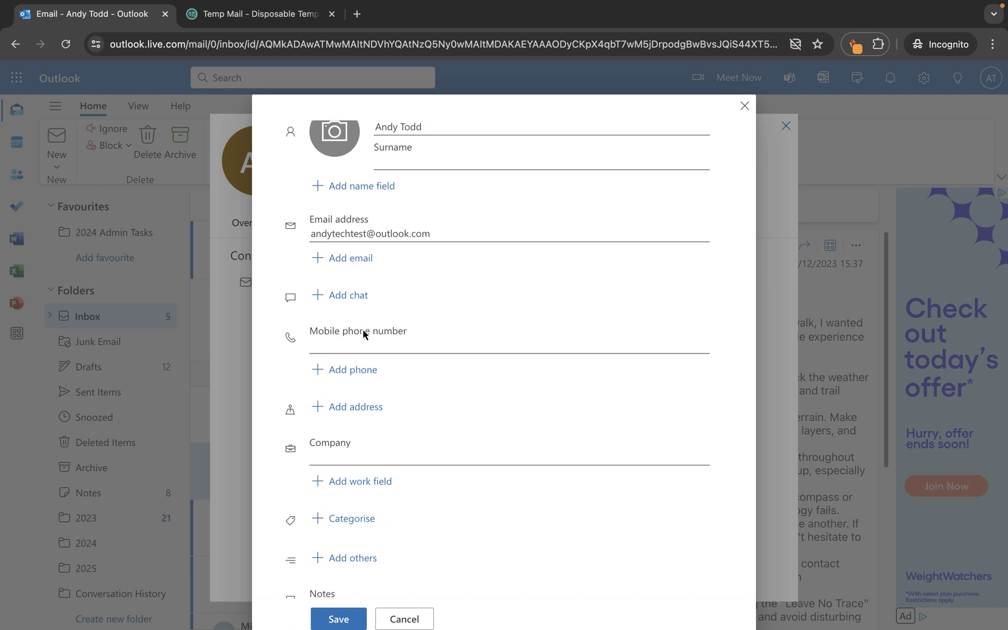
scroll(363, 330, up, 1)
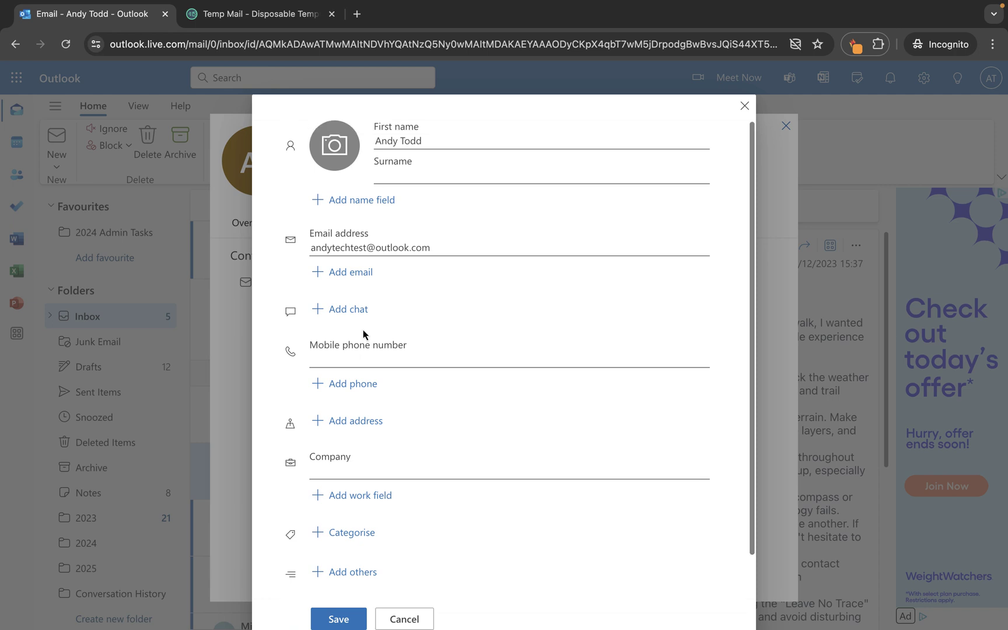
click(409, 175)
text(Todd)
click(436, 143)
key(BackSpace)
key(BackSpace)
key(BackSpace)
key(BackSpace)
key(BackSpace)
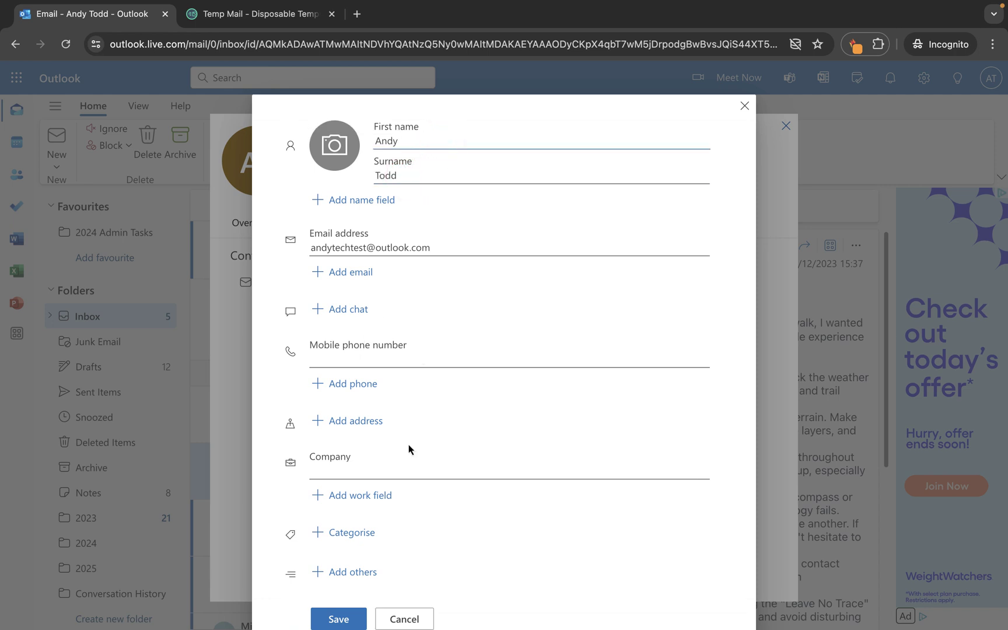
scroll(432, 329, down, 1)
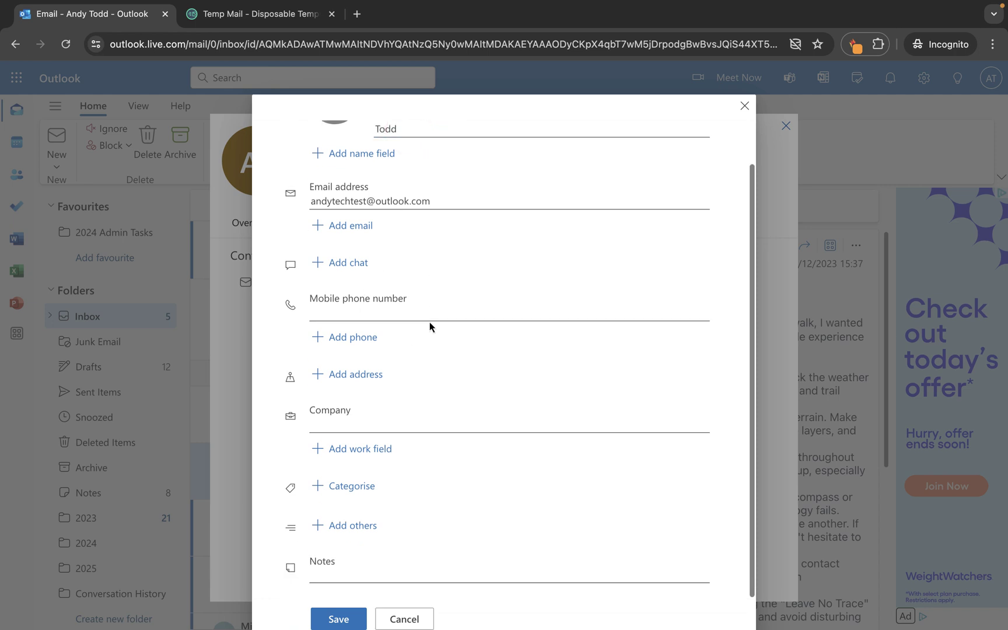
click(341, 620)
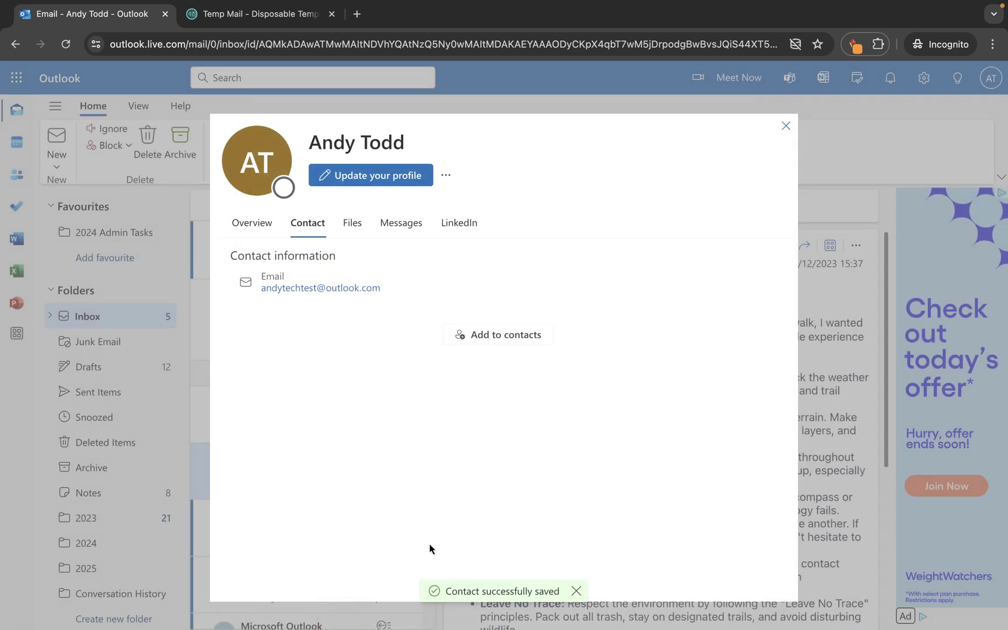
Close the sender's profile and go to the People contacts page
click(785, 127)
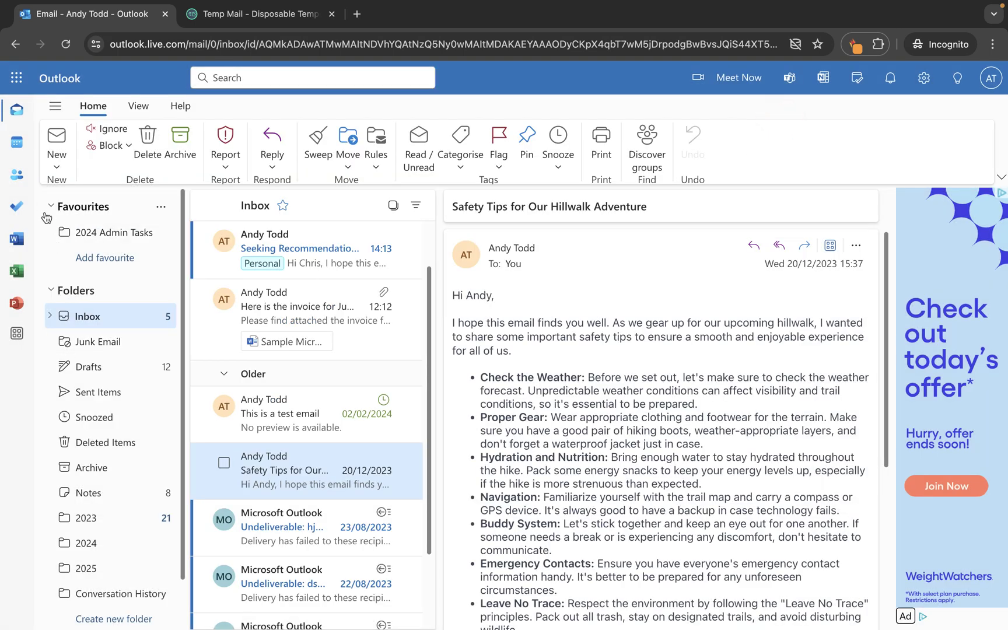
click(17, 183)
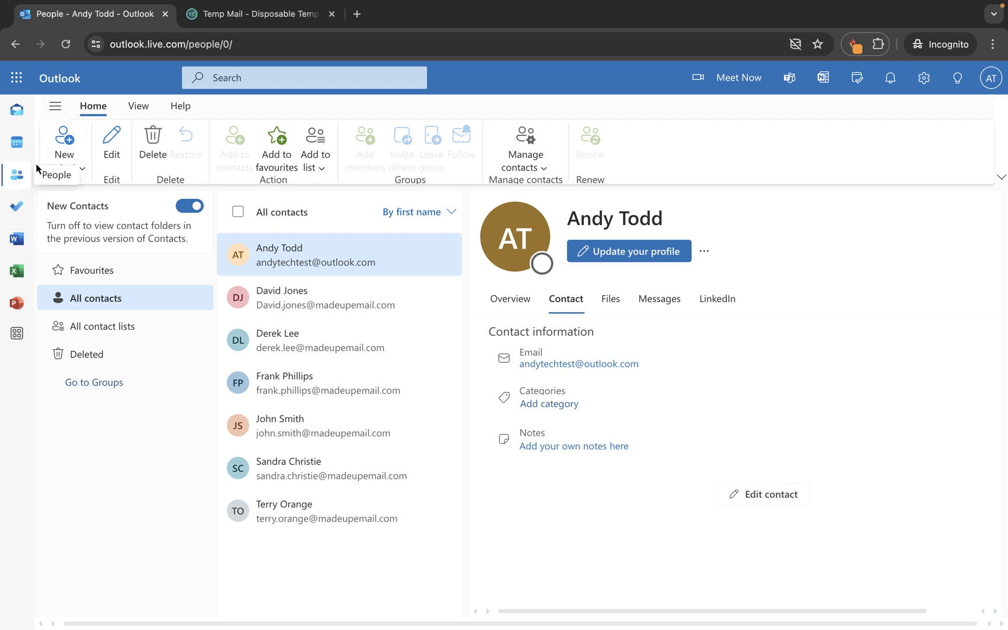
Save a new contact with first name, surname and their abctraining.com e-mail address
click(74, 142)
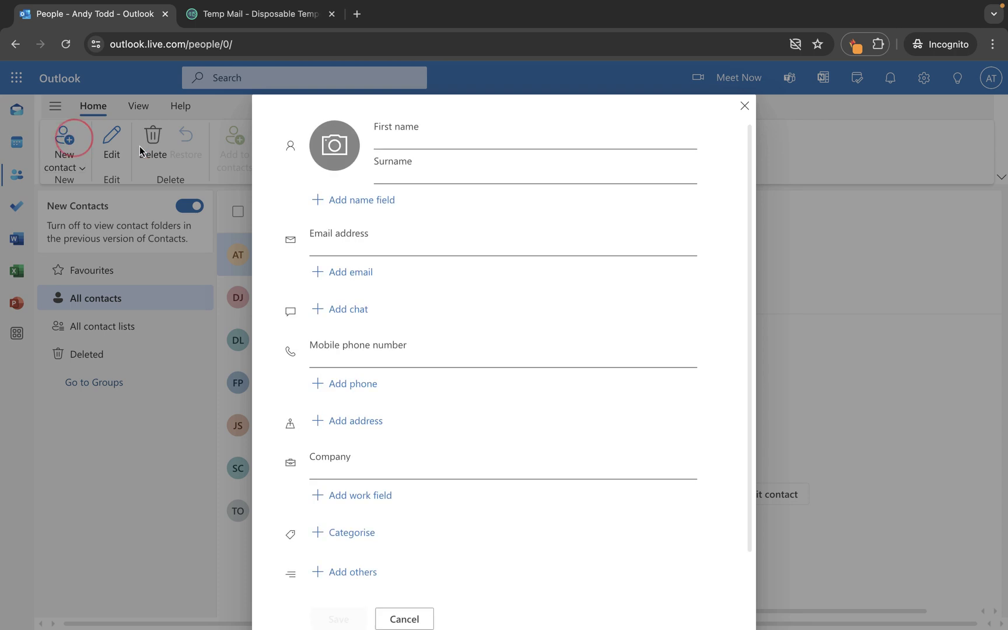
click(410, 141)
key(Tab)
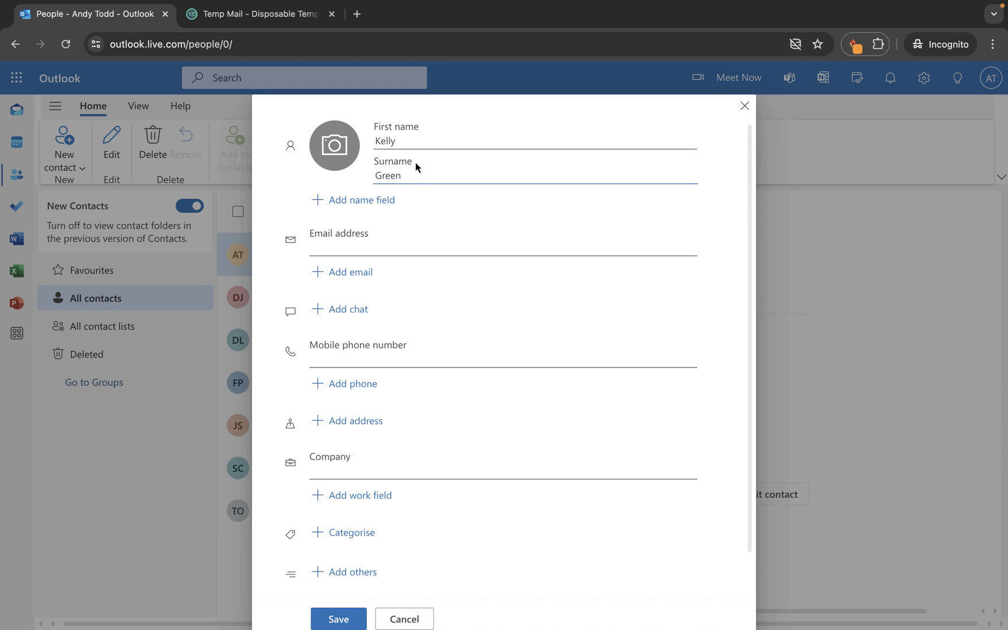
click(380, 248)
click(334, 614)
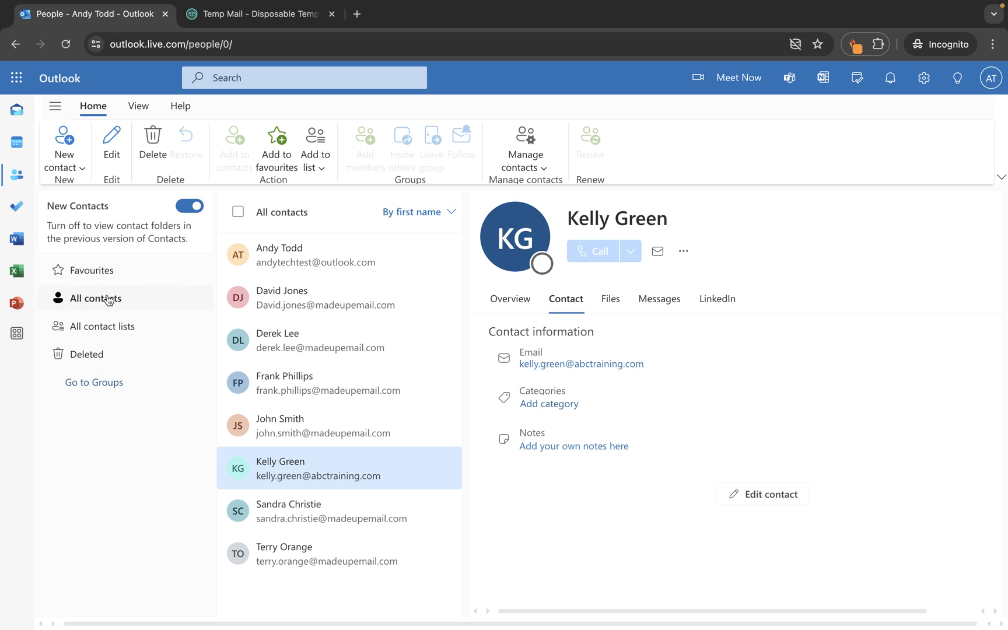
Edit the misspelled contact, appending 's' to both the surname and e-mail address, and save
click(342, 244)
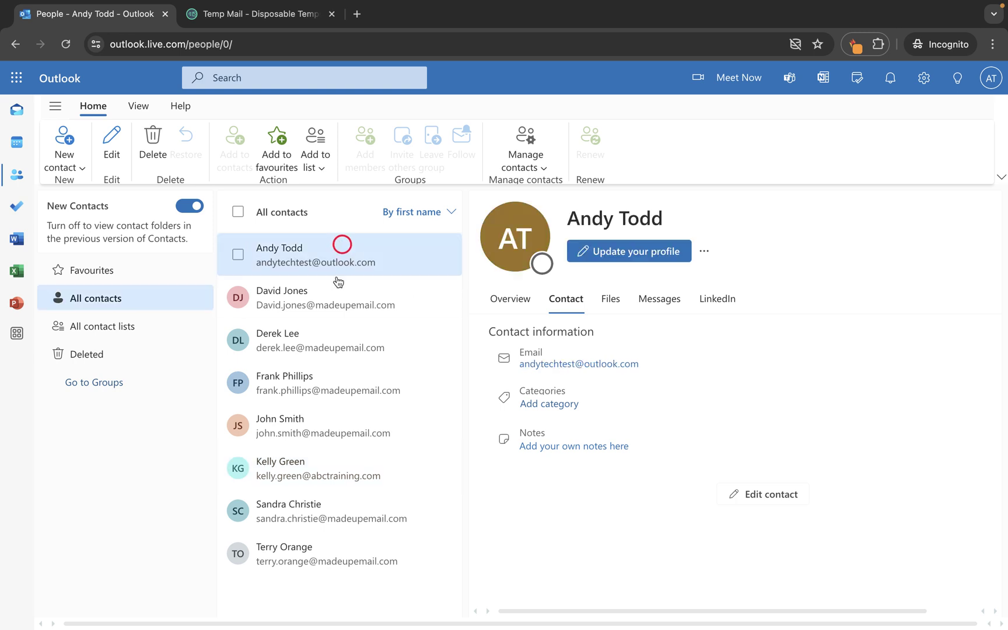
click(325, 299)
click(318, 334)
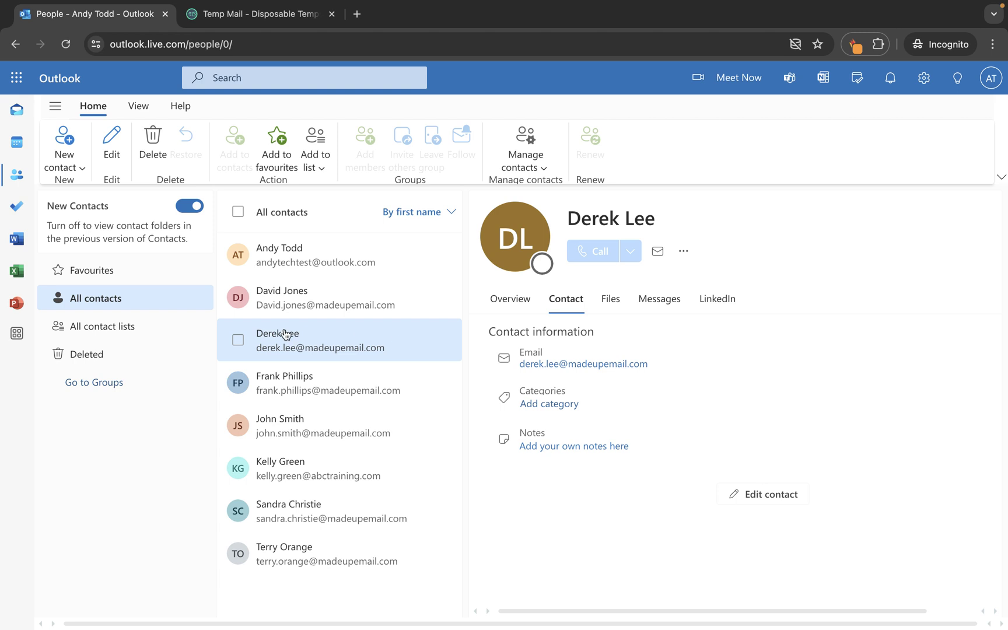
click(113, 142)
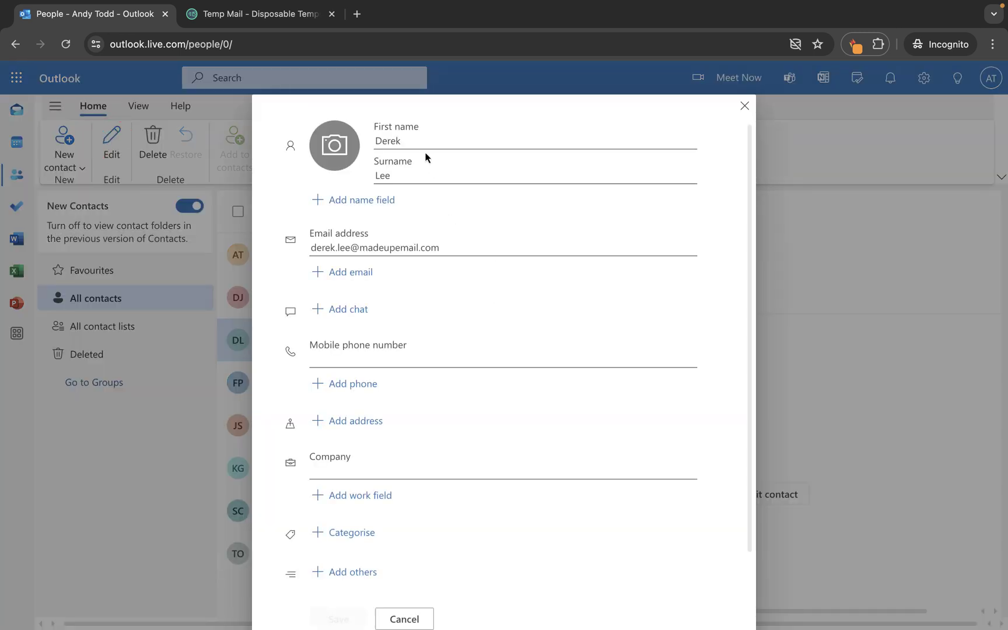
click(403, 173)
text(s)
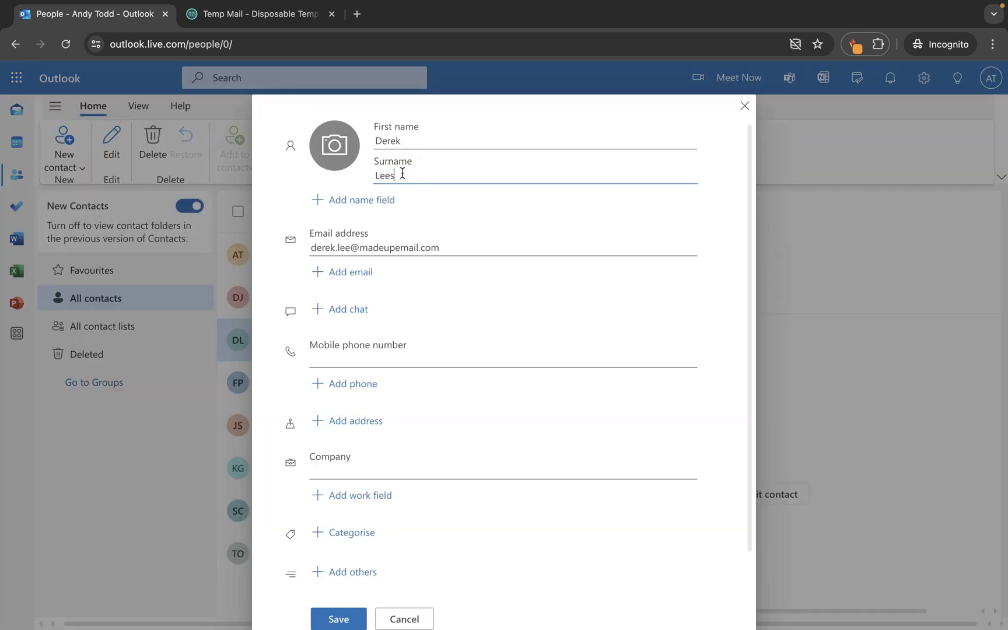
click(350, 248)
text(s)
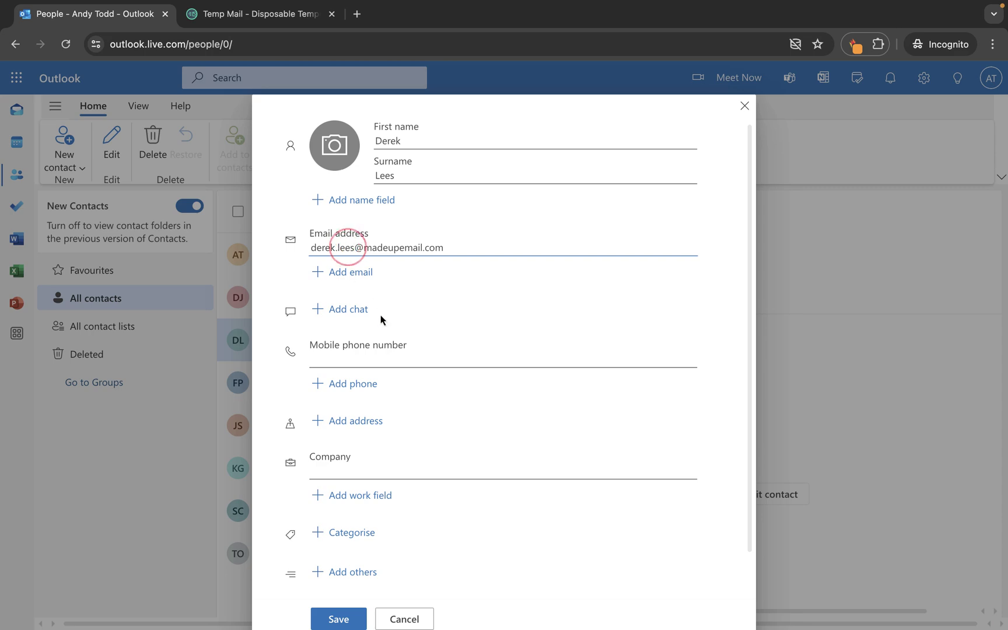
click(339, 618)
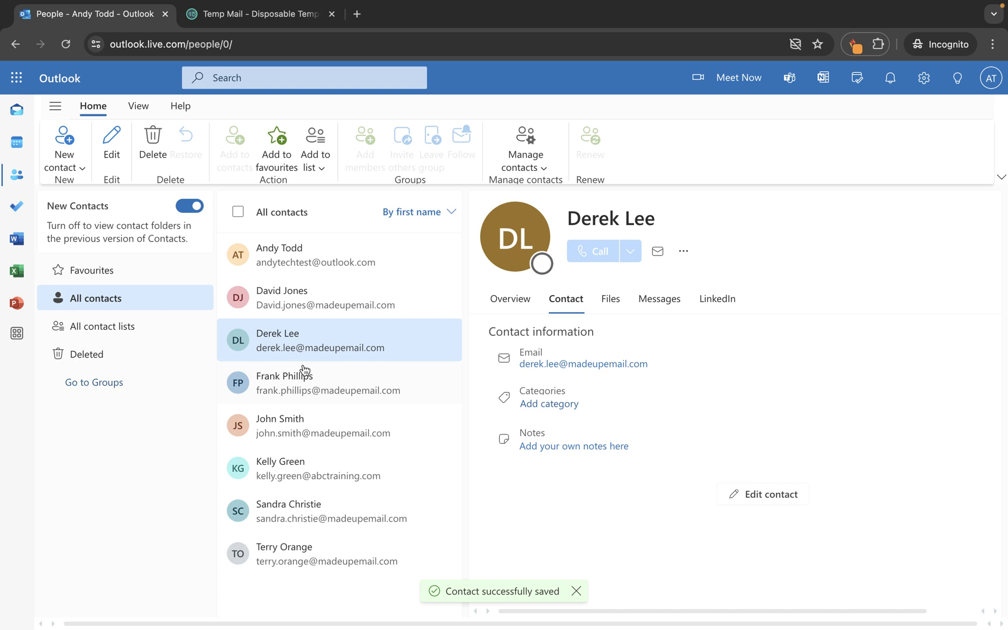
Give the corrected contact a new pink 'Work mates' category
click(342, 345)
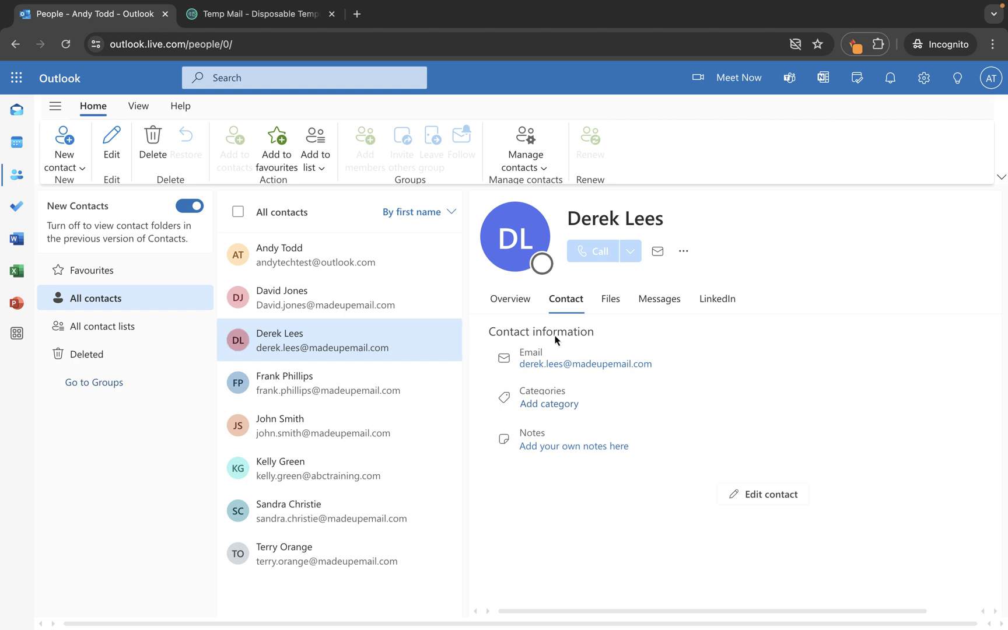
click(683, 252)
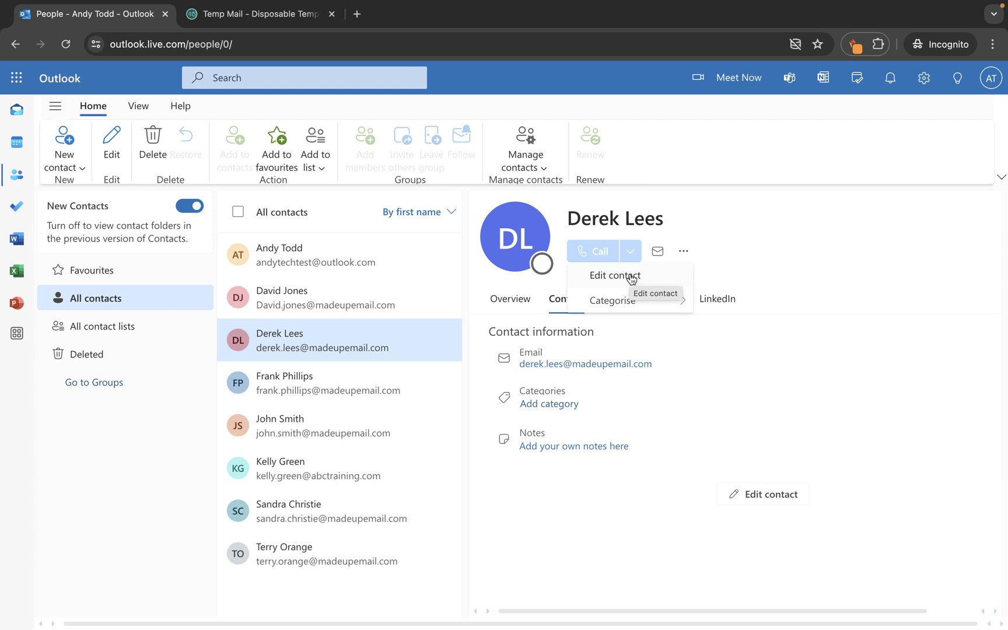
mouse_move(630, 302)
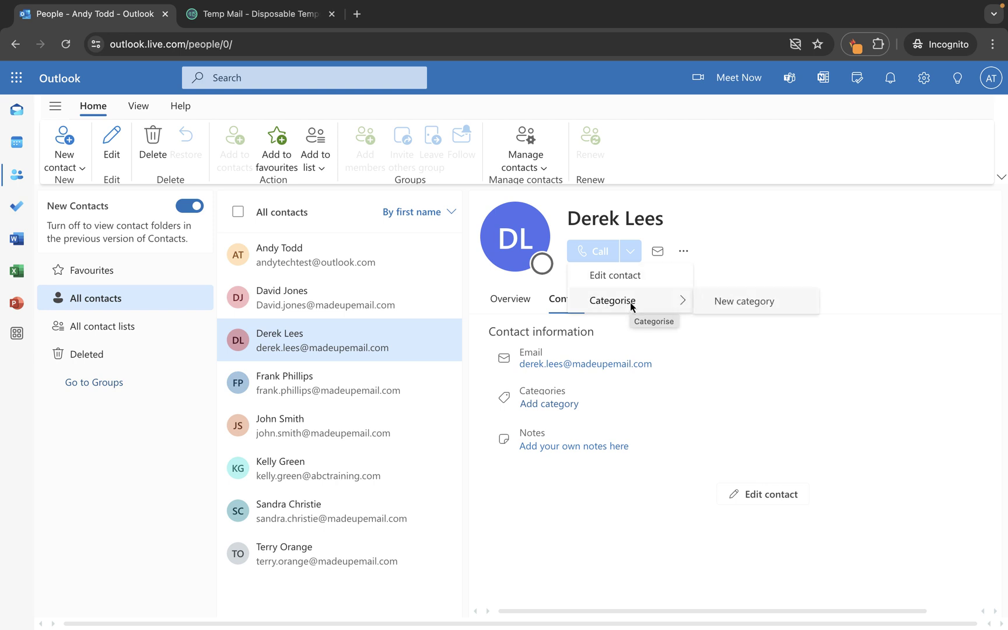
click(737, 304)
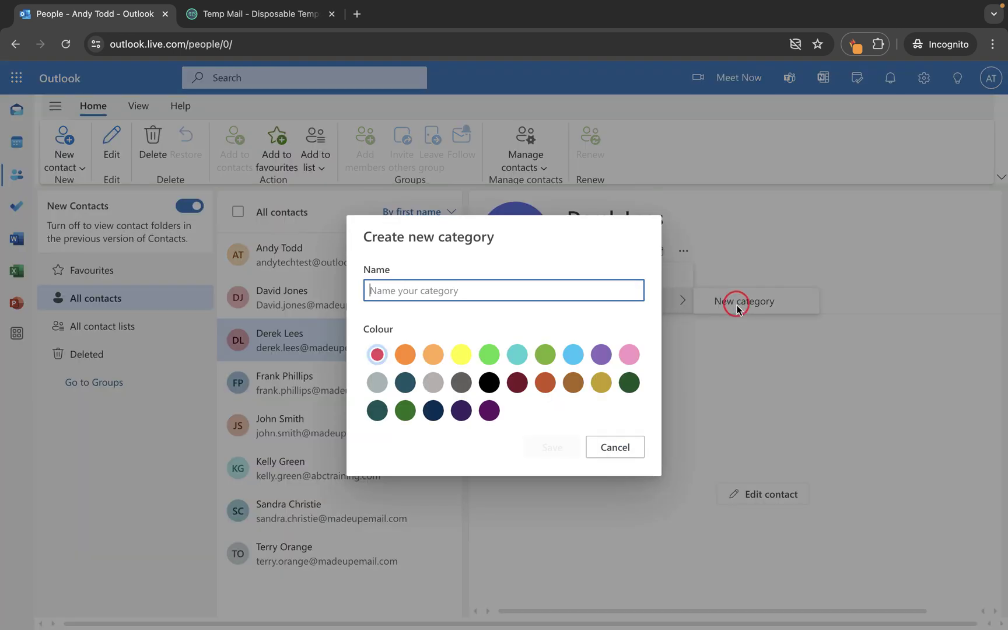
text(Work)
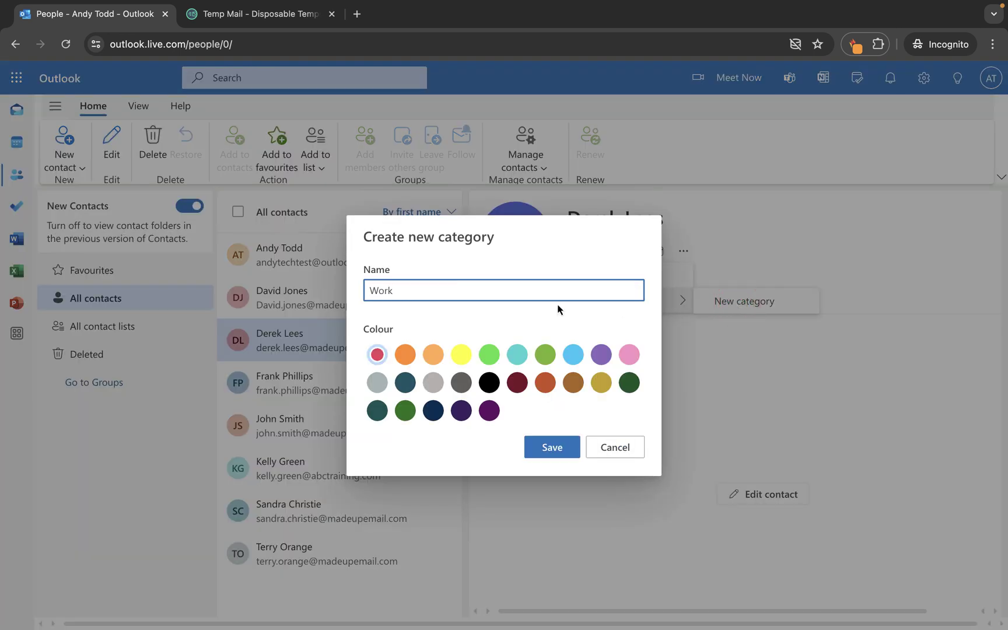
text( mates)
click(629, 354)
click(552, 447)
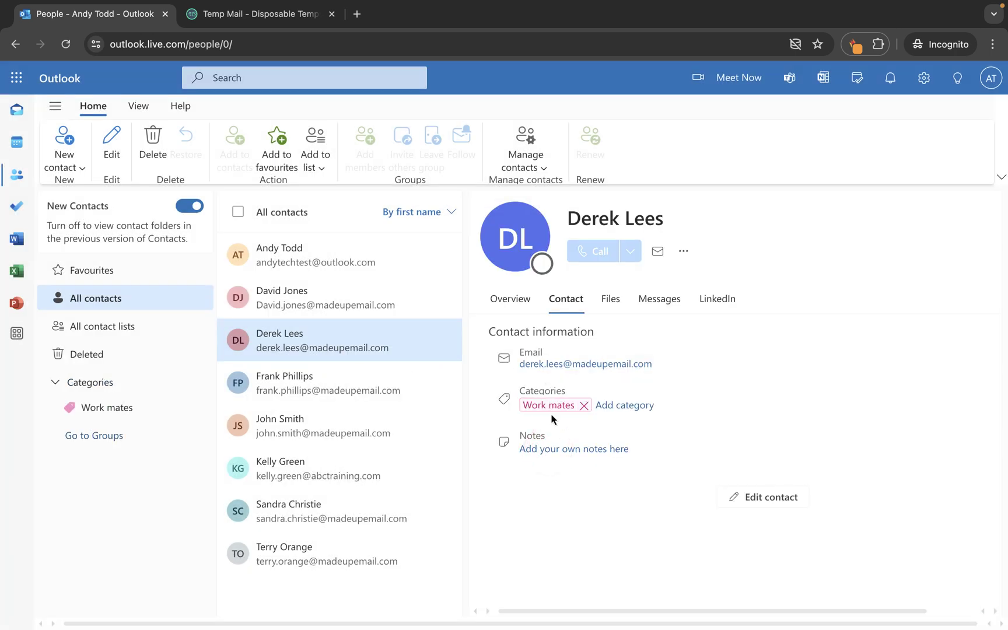
click(314, 380)
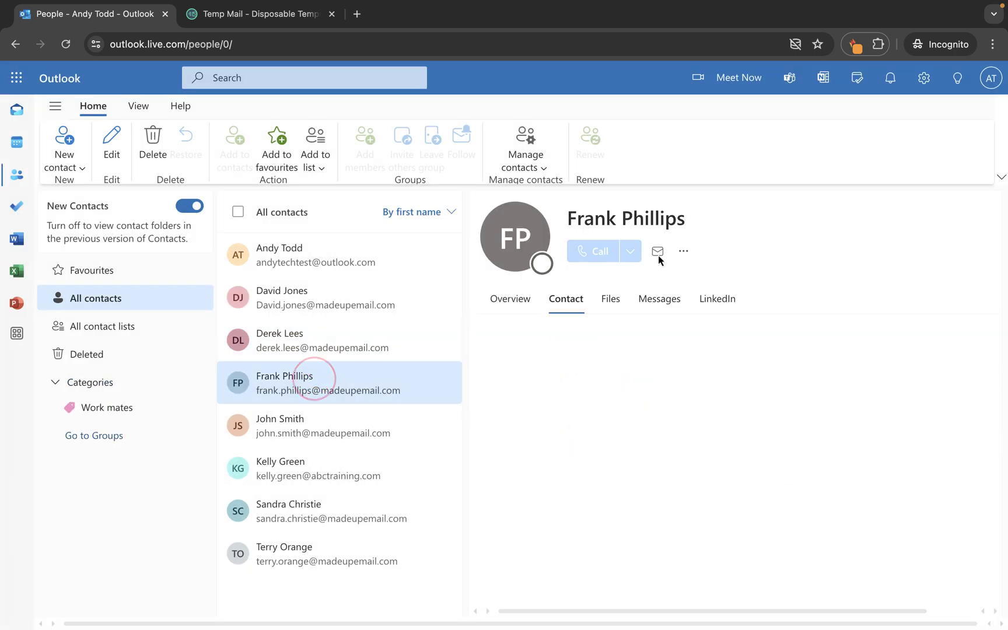
Create a brick-orange 'Mates' category and apply it to the fourth contact
click(683, 251)
click(651, 297)
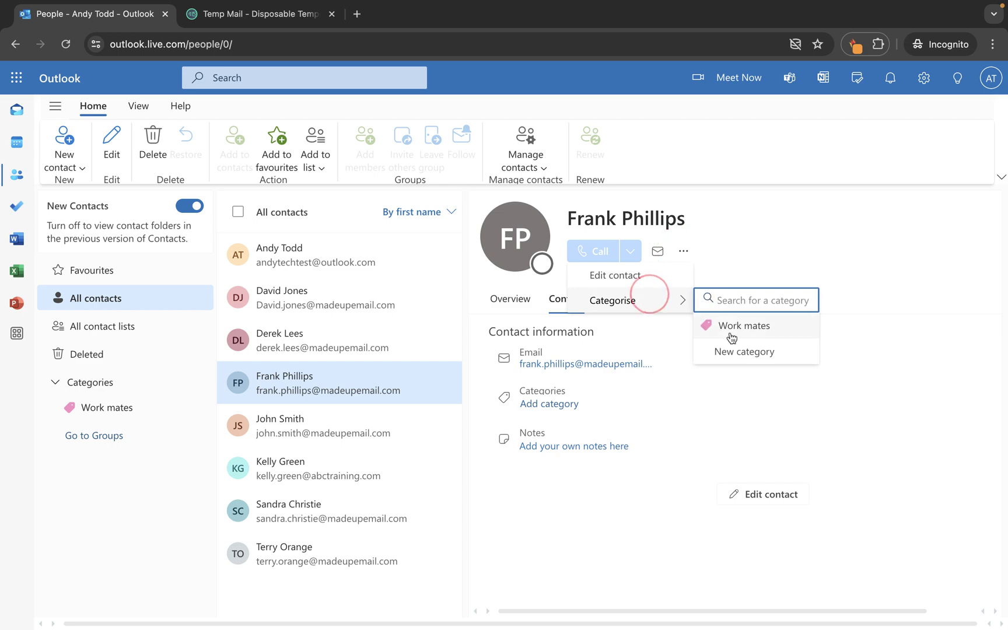
text(Mates)
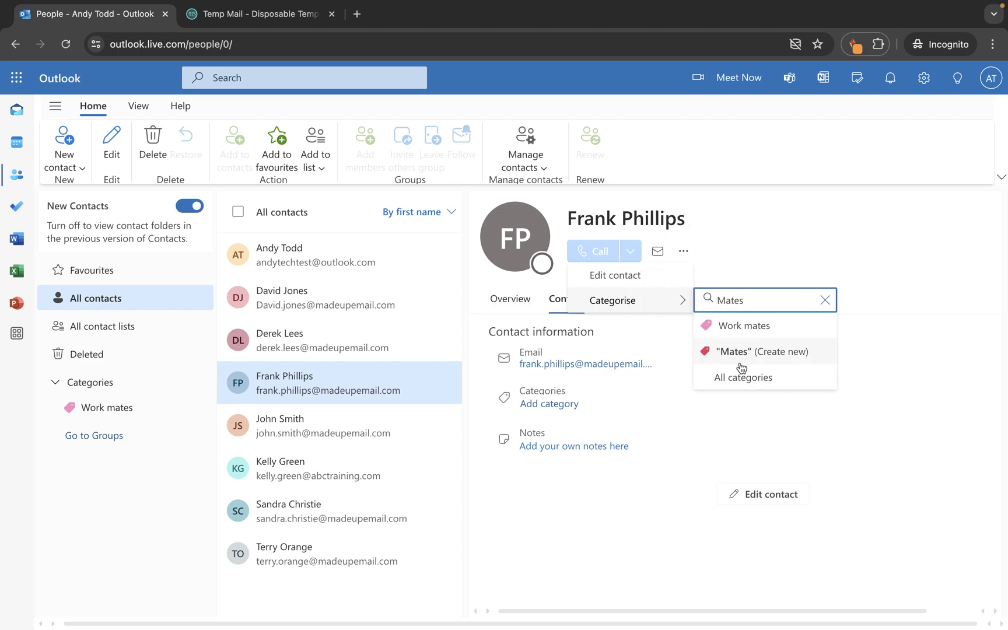
click(746, 353)
click(545, 383)
click(552, 447)
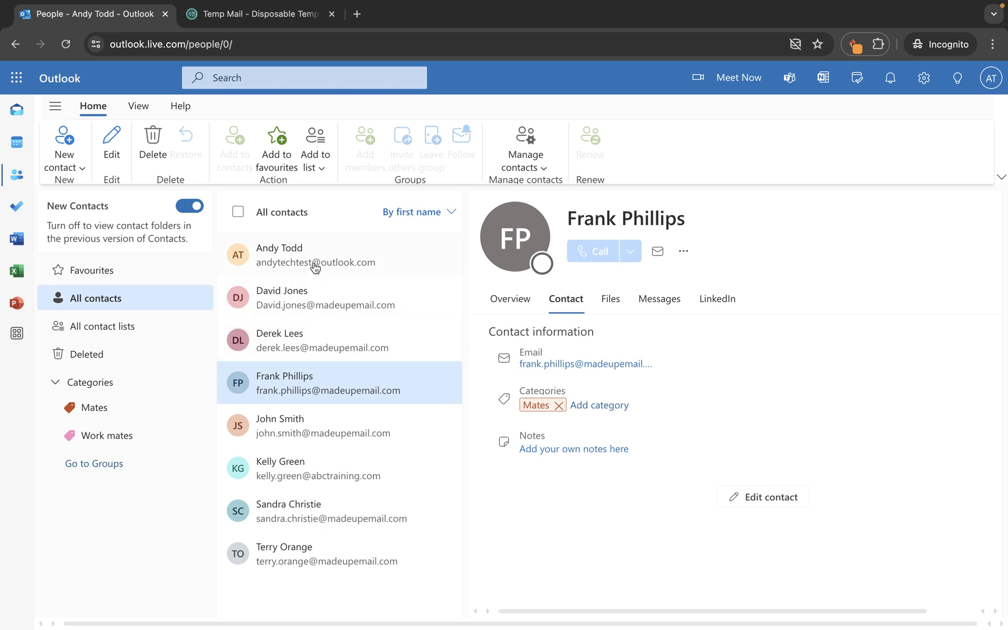
click(298, 335)
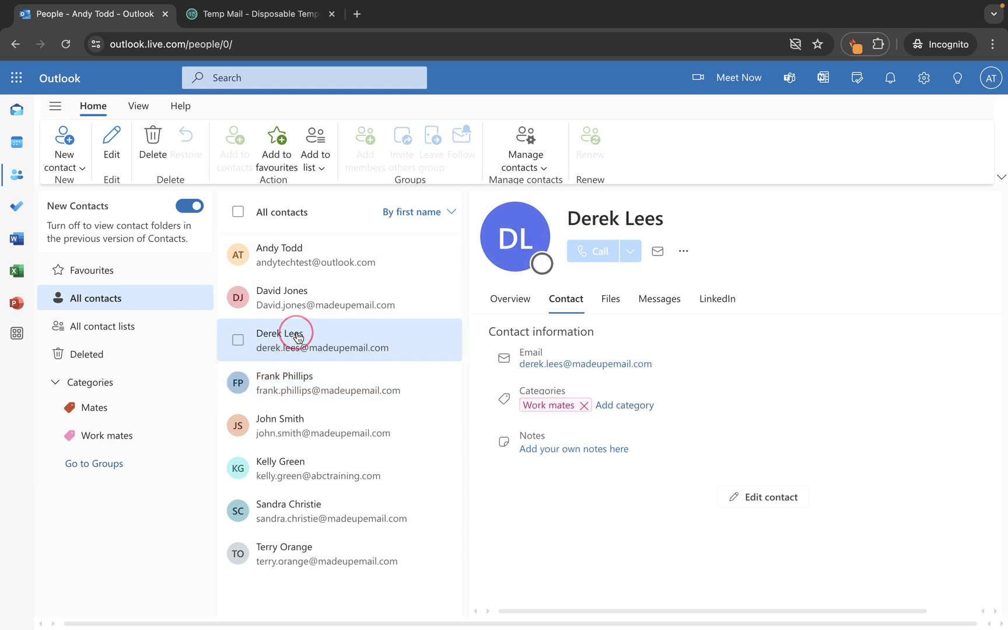
Delete the contact tagged Work mates and confirm the deletion
click(154, 139)
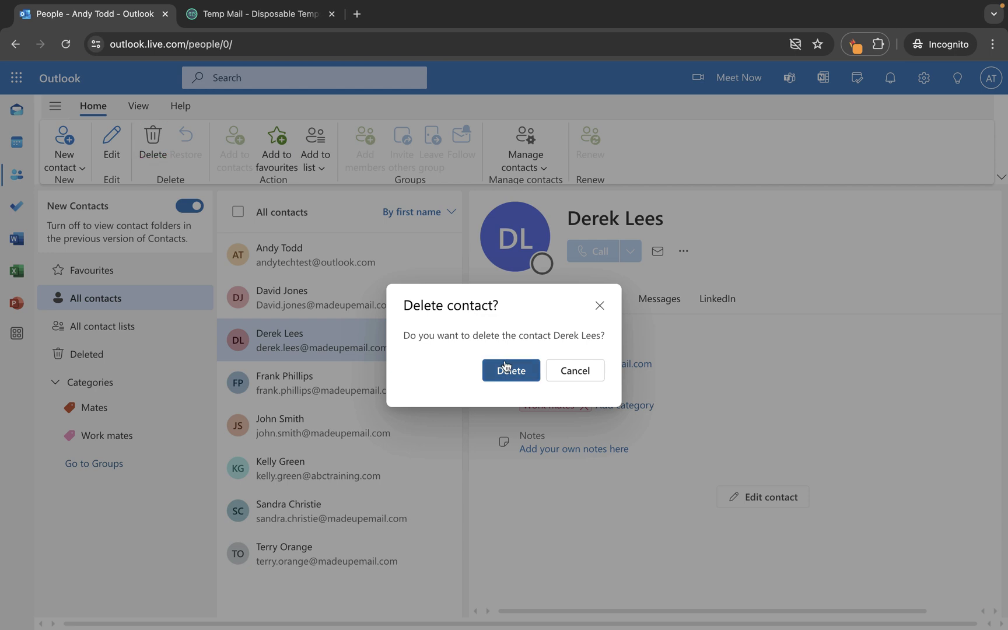
click(505, 367)
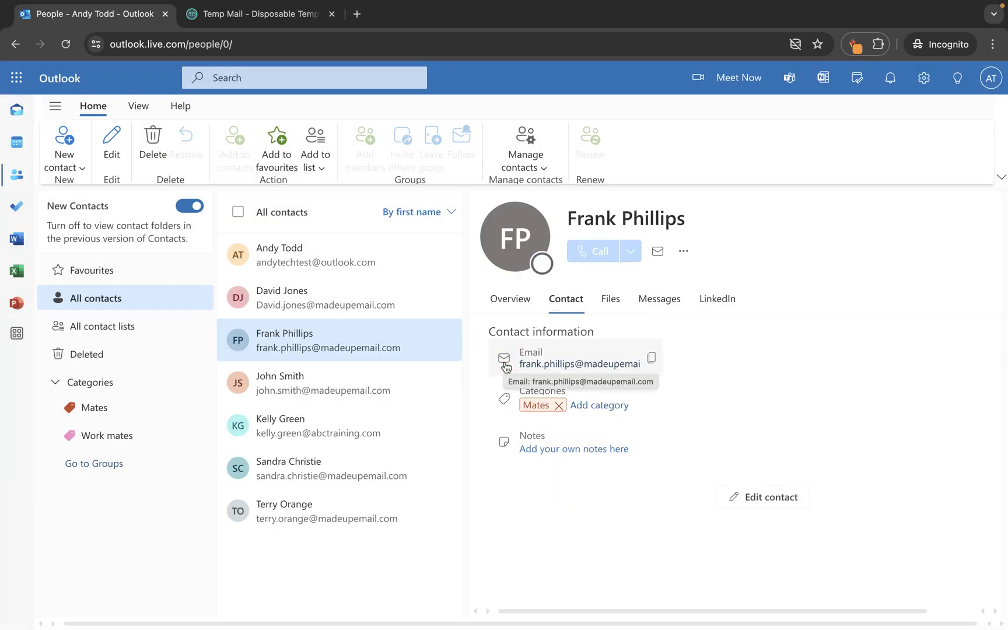
click(302, 426)
click(300, 339)
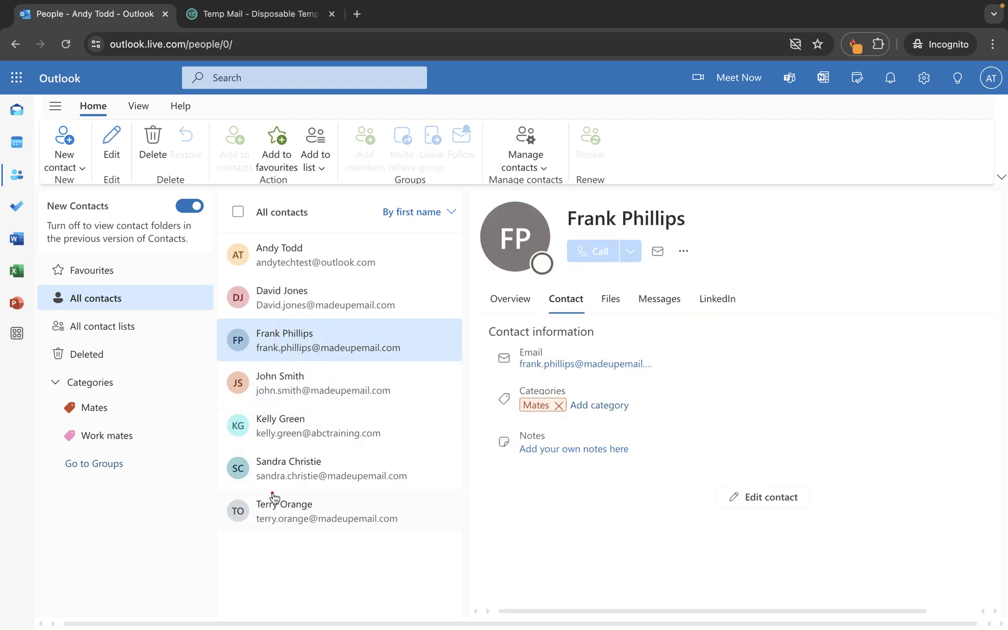
Try selecting ranges of contacts in the list, then clear the multiple selection
shift+click(274, 498)
shift+click(274, 474)
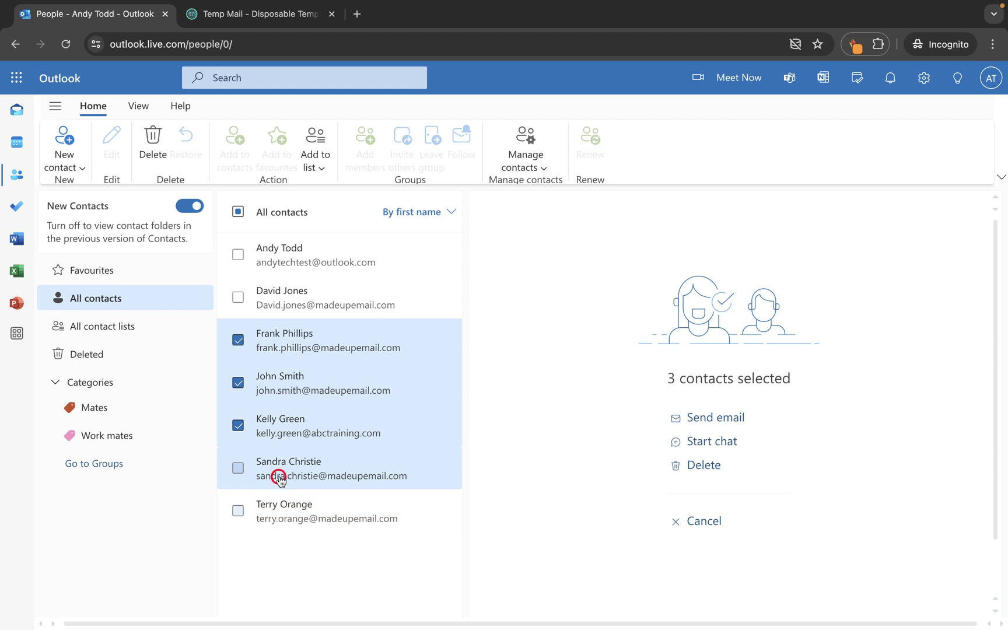
shift+click(295, 439)
shift+click(300, 396)
shift+click(291, 425)
shift+click(282, 470)
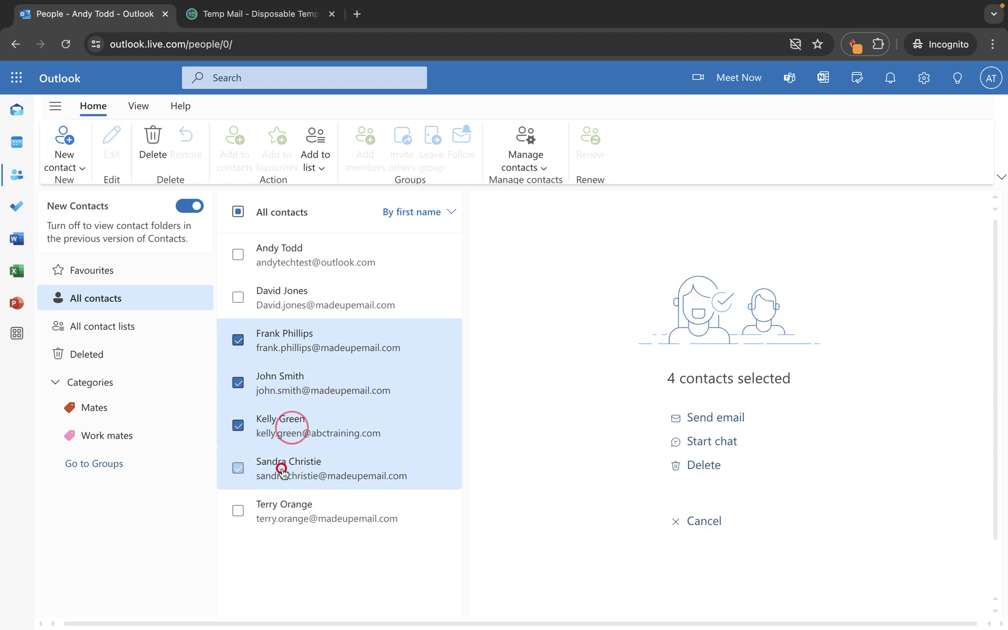
shift+click(279, 517)
shift+click(292, 463)
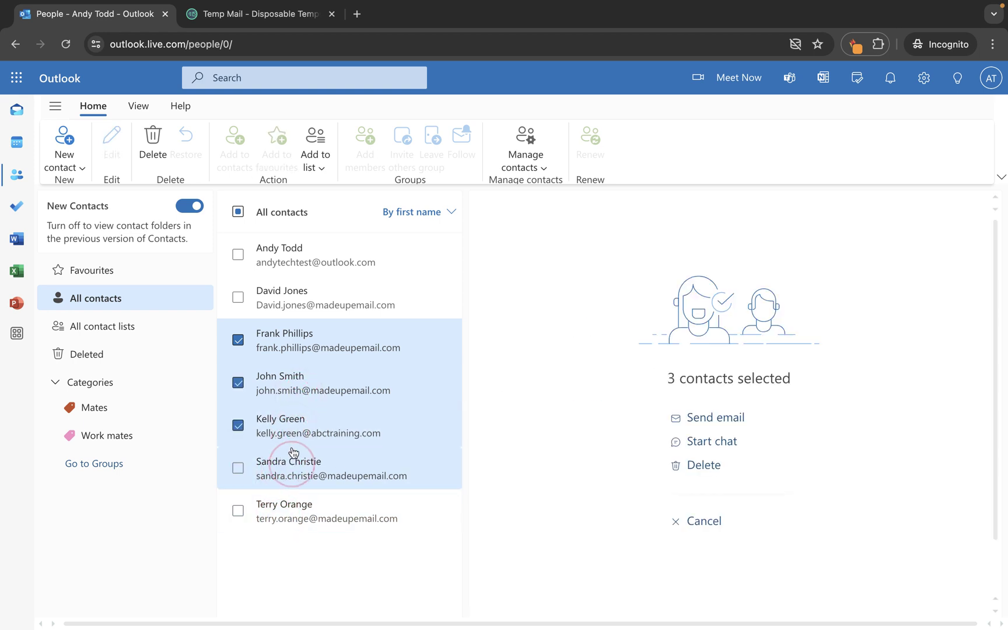
click(292, 341)
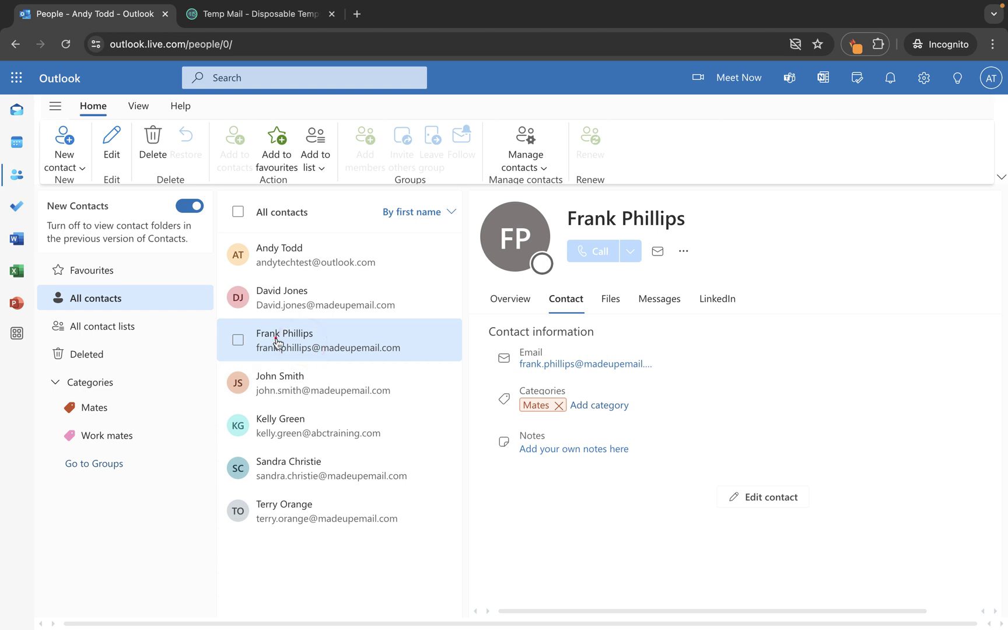
Tick the Mates contact and the sixth contact, then delete both
click(238, 341)
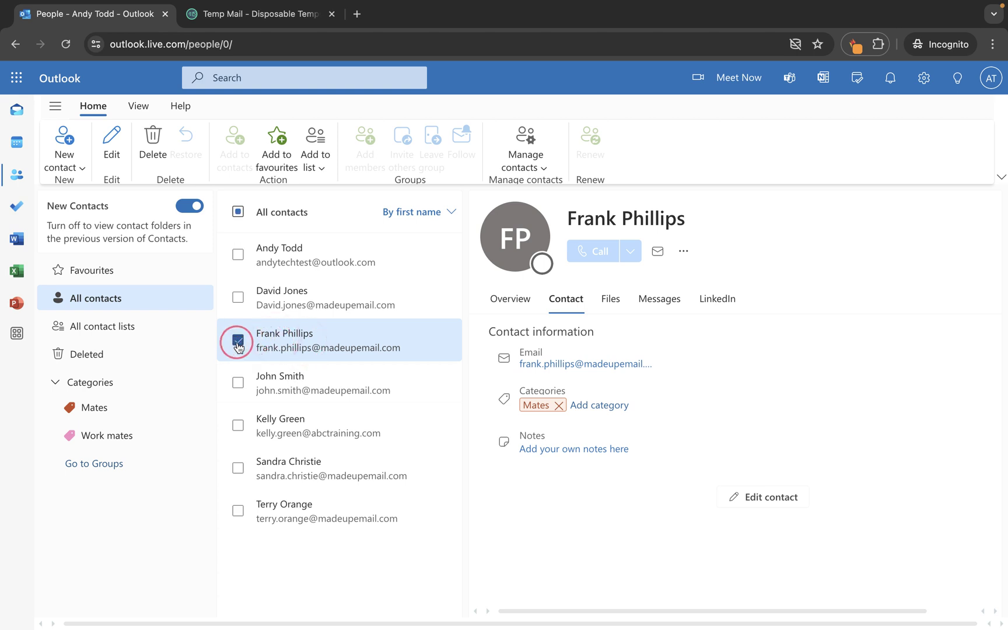
click(238, 468)
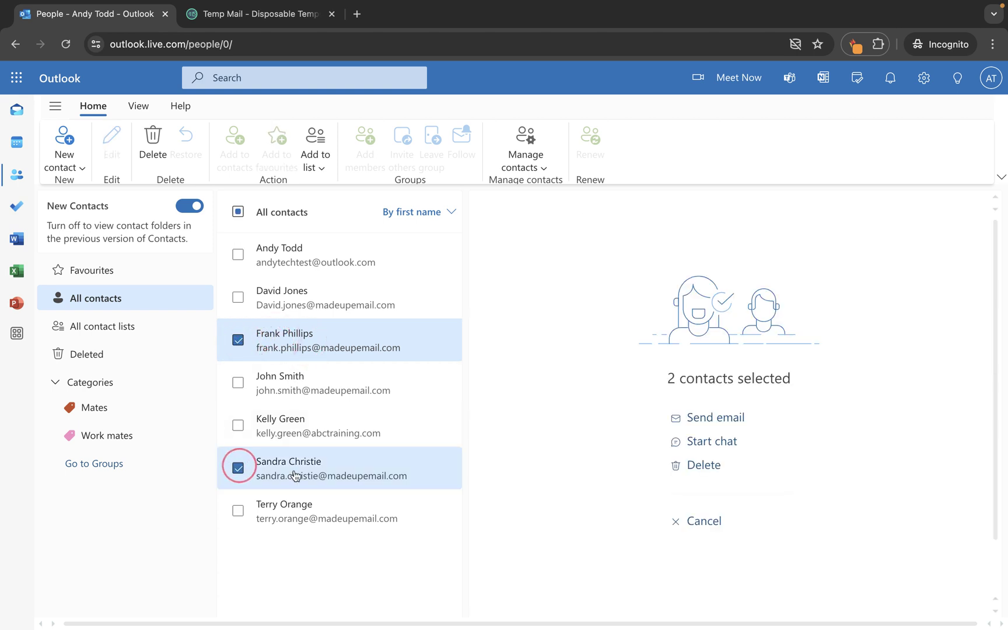
click(154, 153)
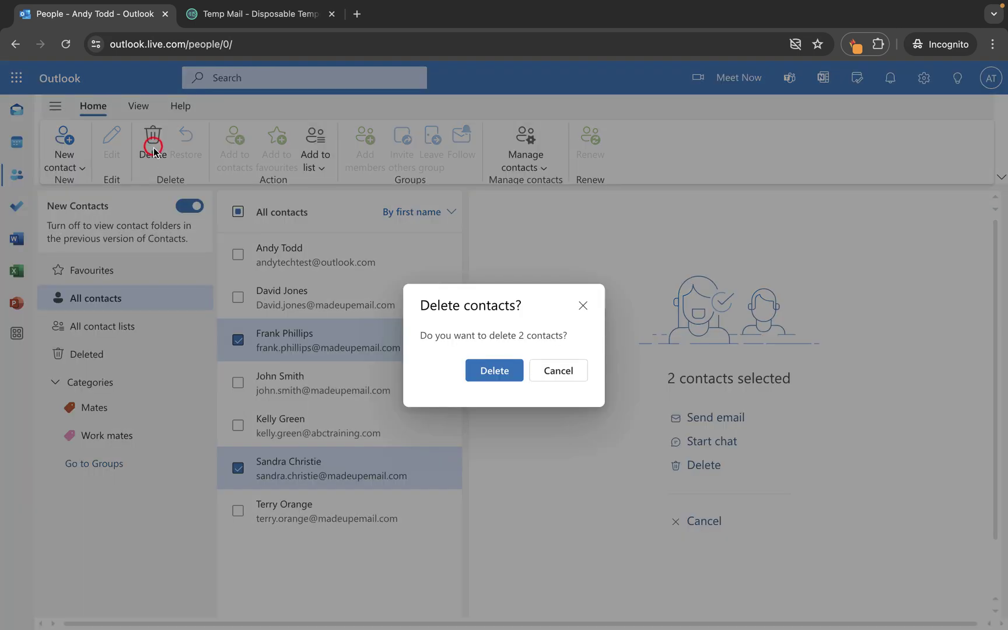
click(485, 361)
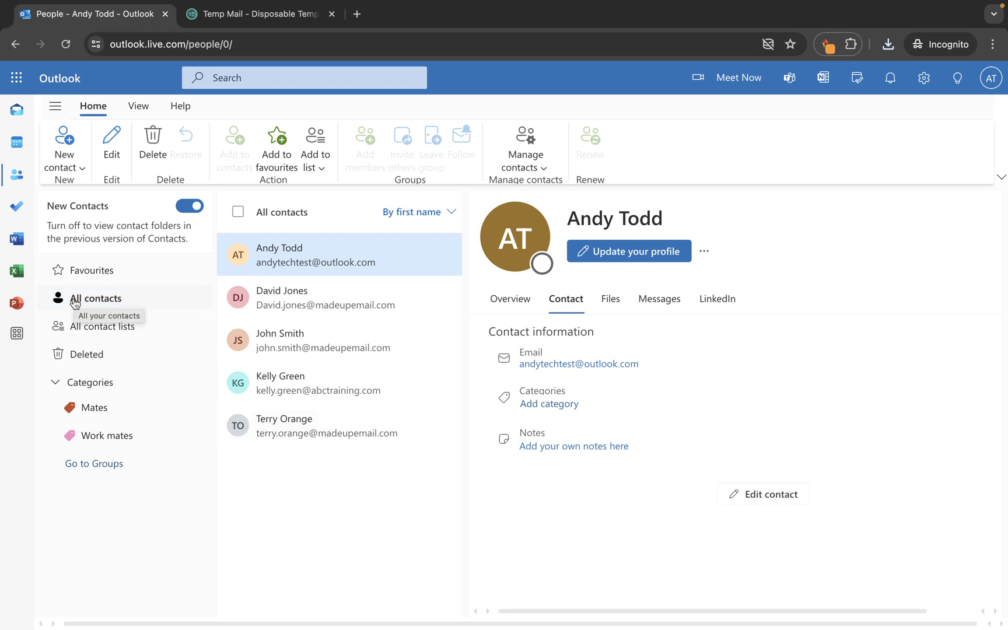
Export the All contacts folder to a CSV file, saved as contacts (2).csv
click(74, 301)
click(524, 166)
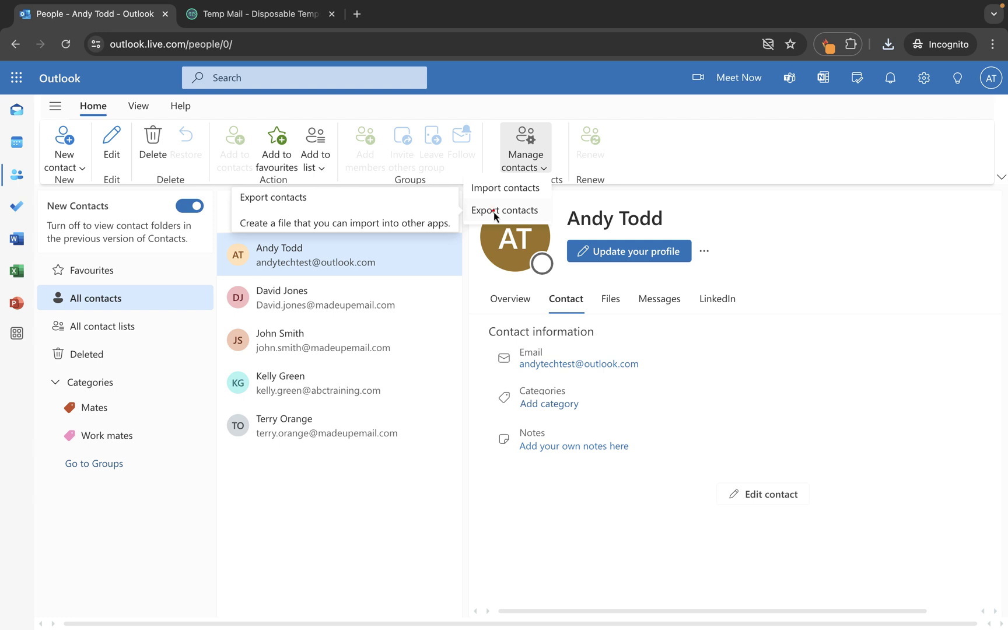
click(494, 212)
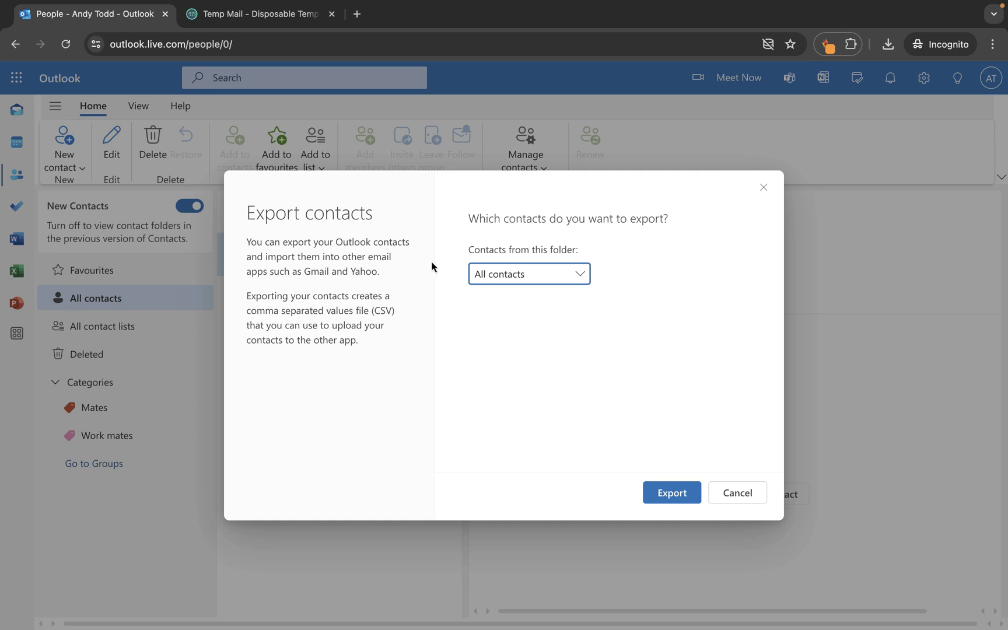
click(549, 283)
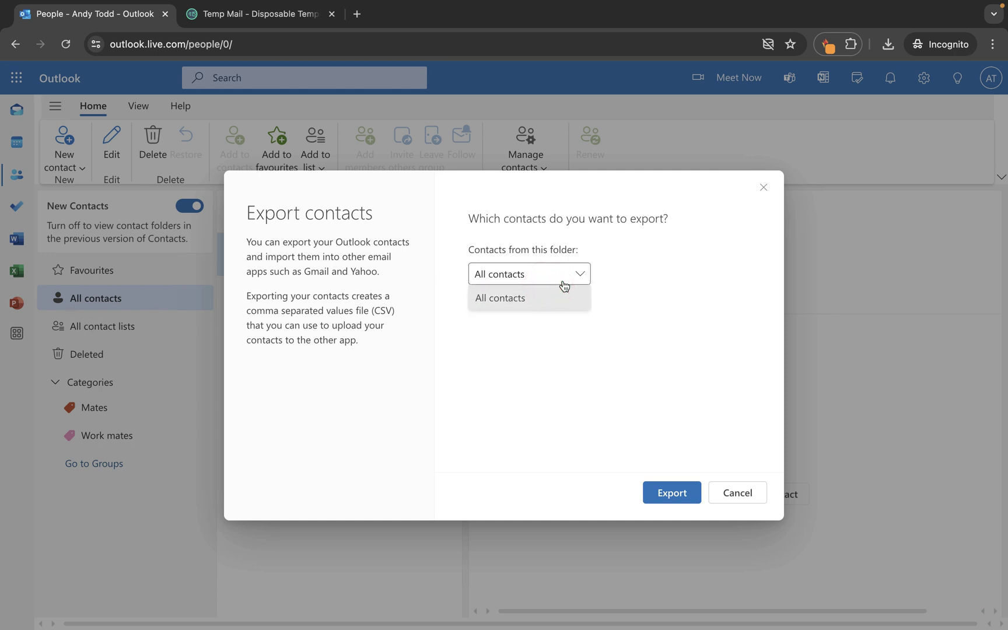
click(564, 285)
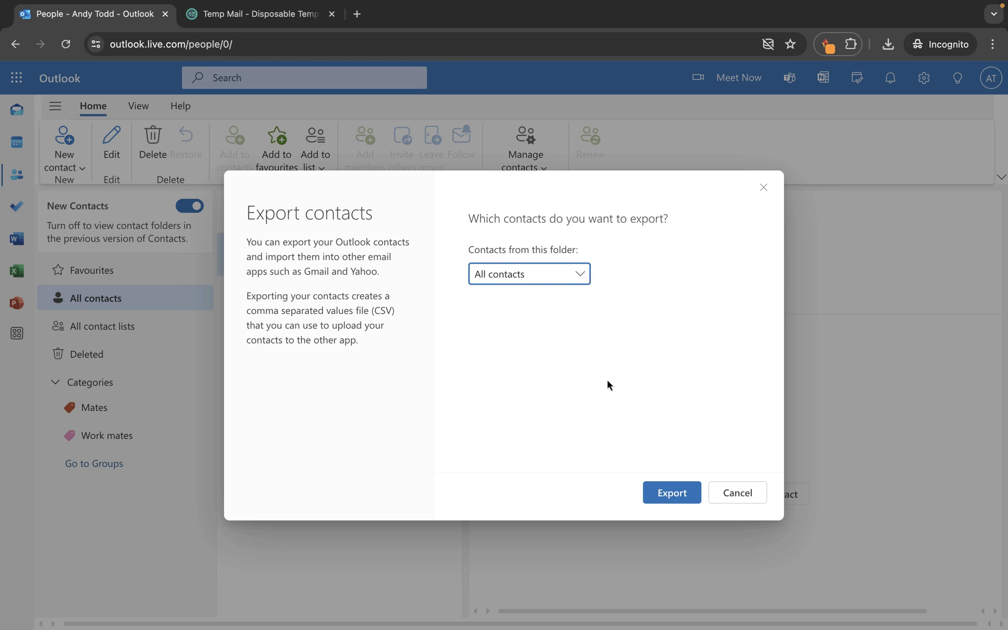
click(672, 496)
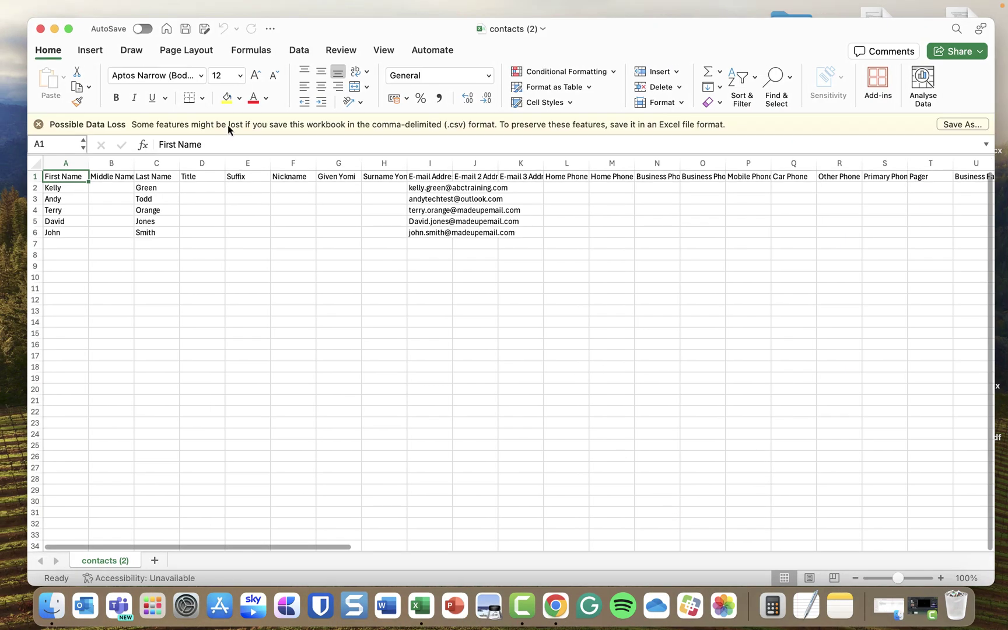
Maximise the Excel window showing contacts (2).csv to review the contacts
click(68, 28)
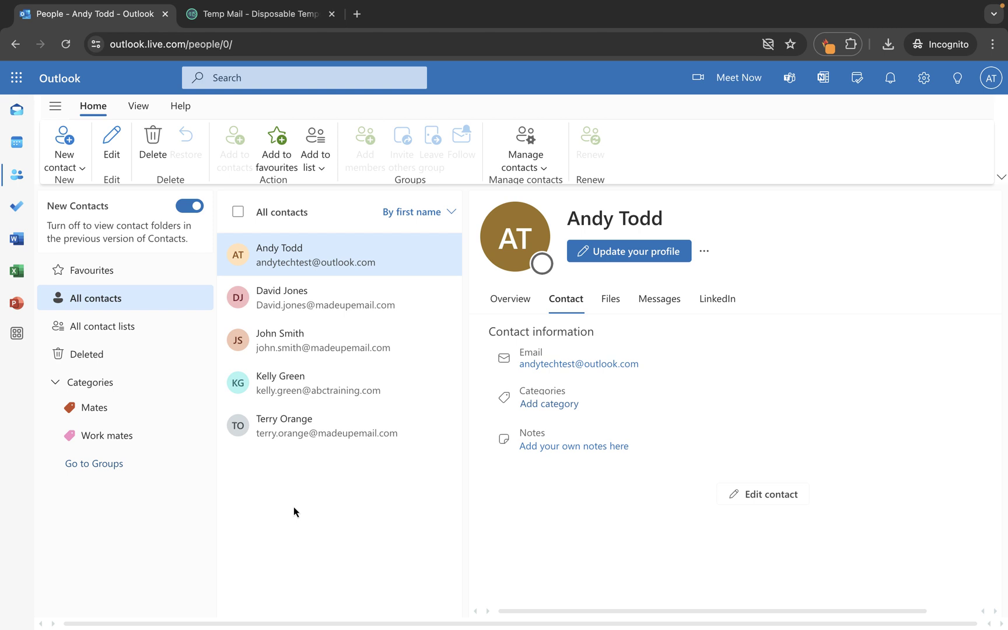
Import contacts.csv into Outlook People, adding two new contacts
click(533, 172)
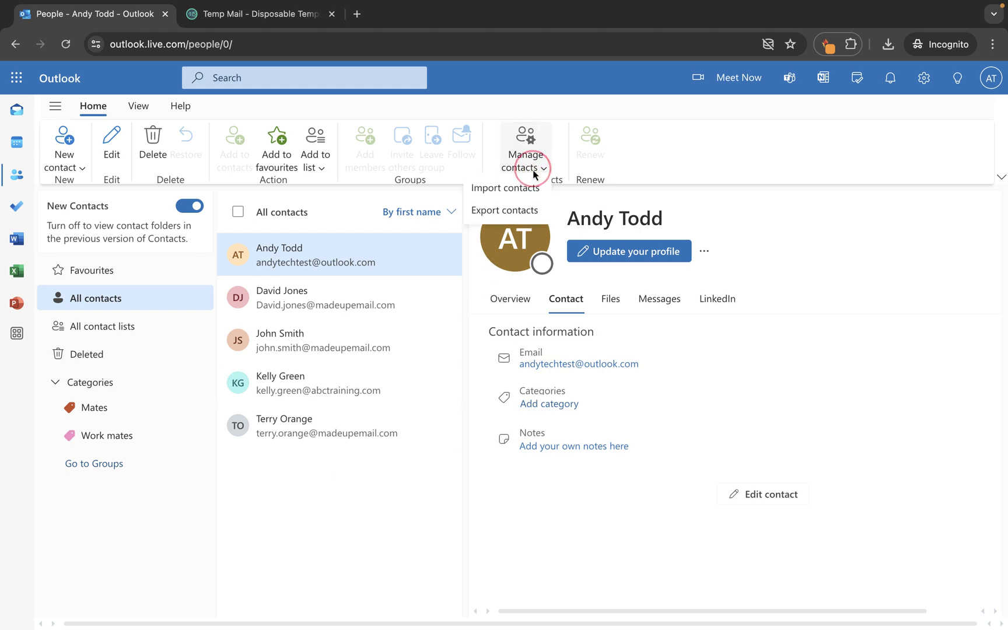
click(500, 191)
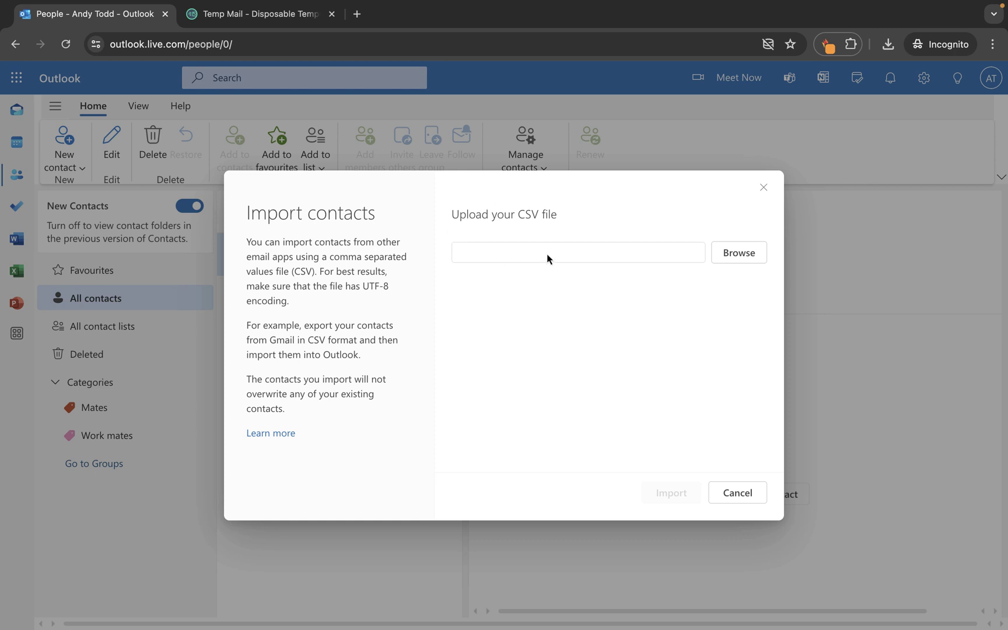
click(739, 257)
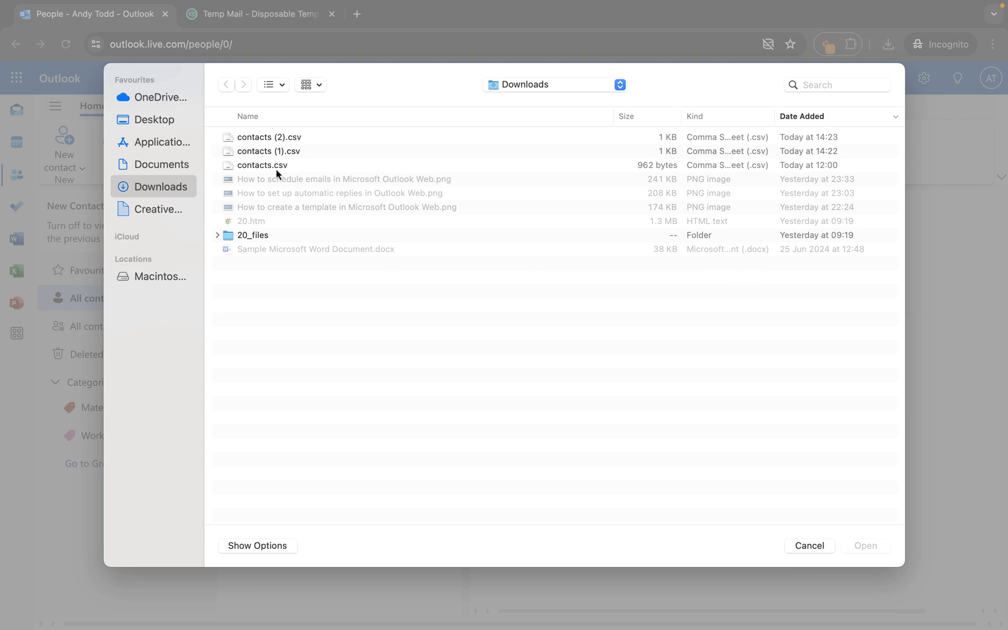
click(267, 164)
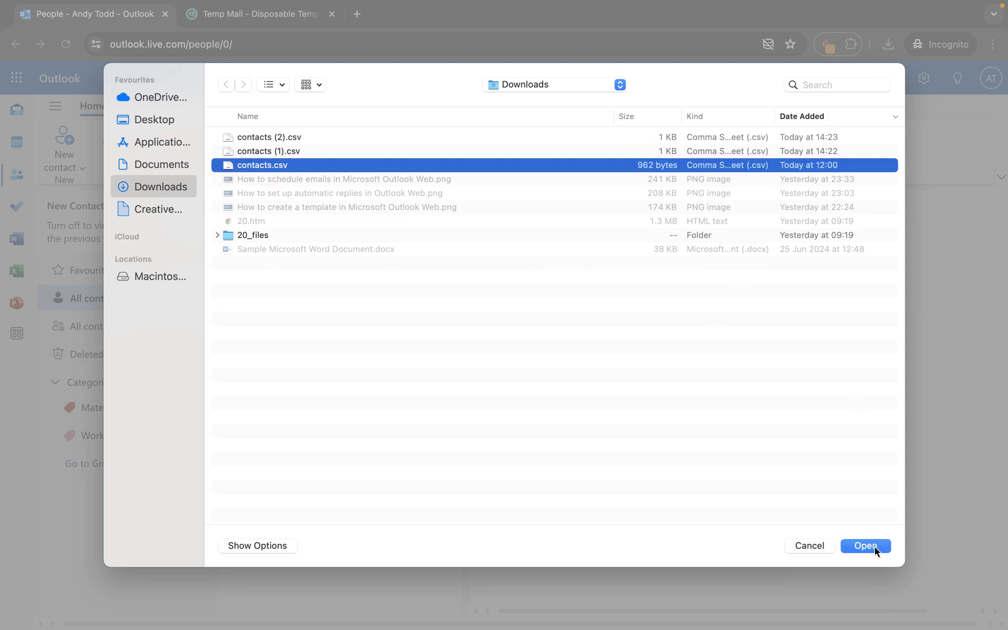
click(874, 547)
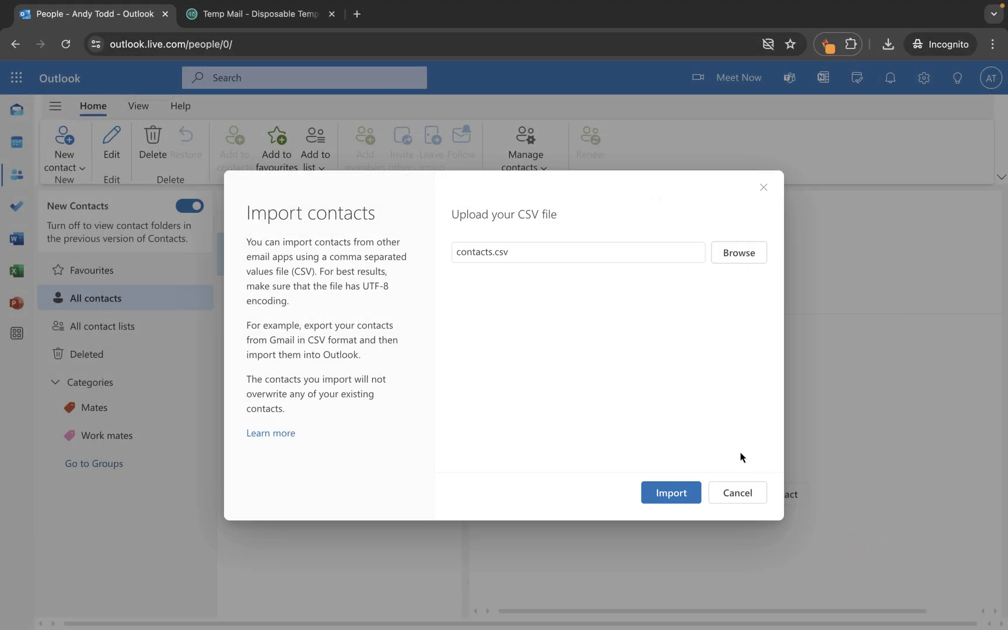
click(667, 495)
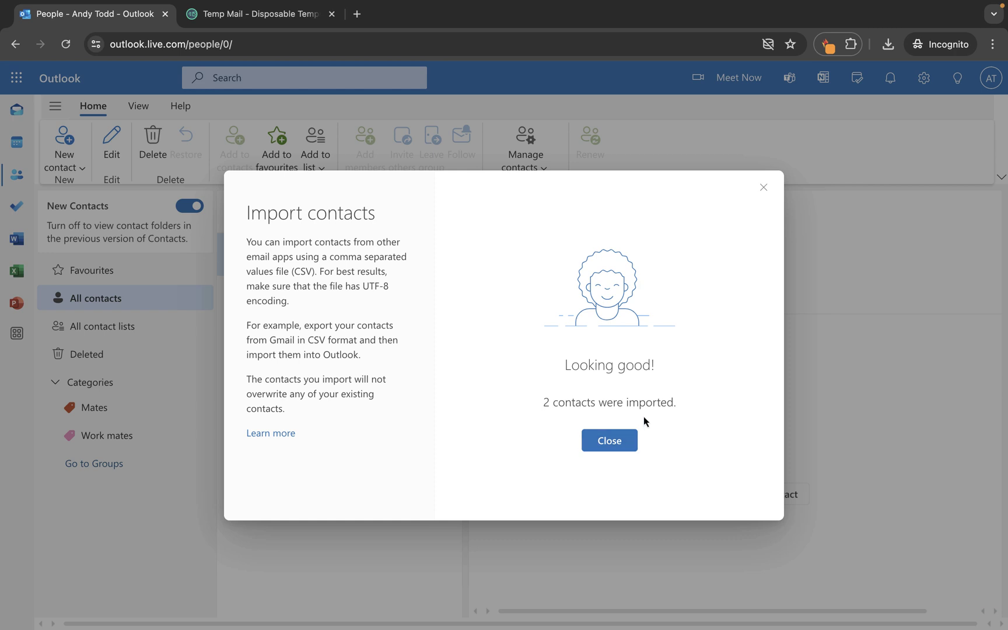
click(598, 441)
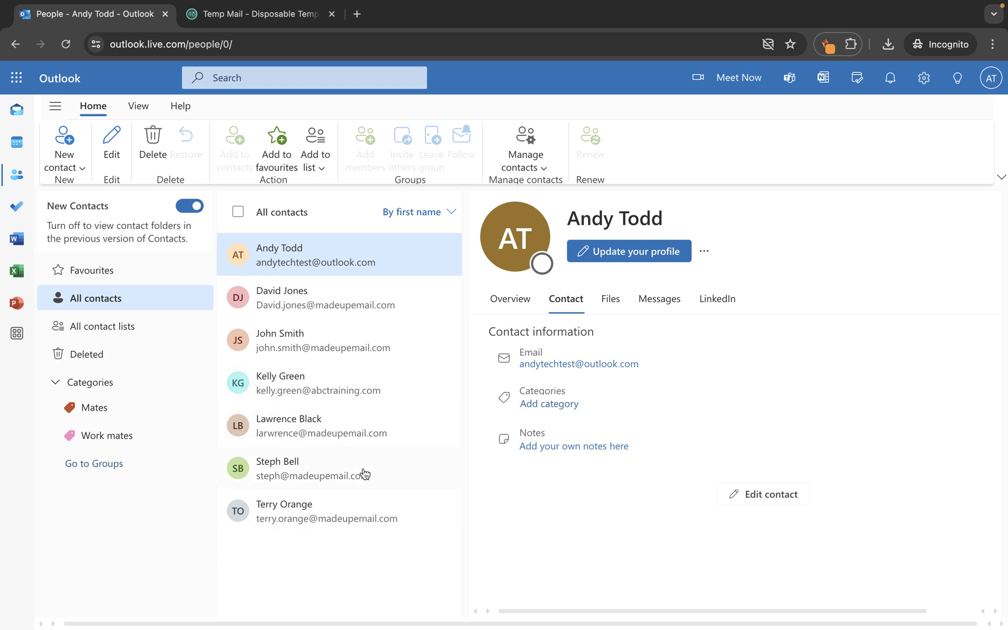
click(295, 420)
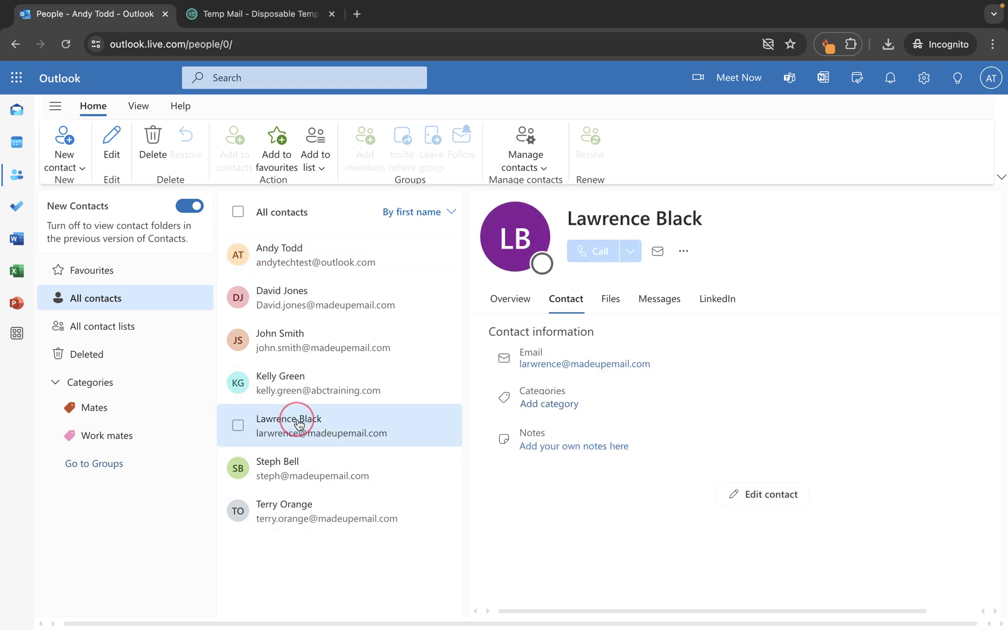
click(291, 476)
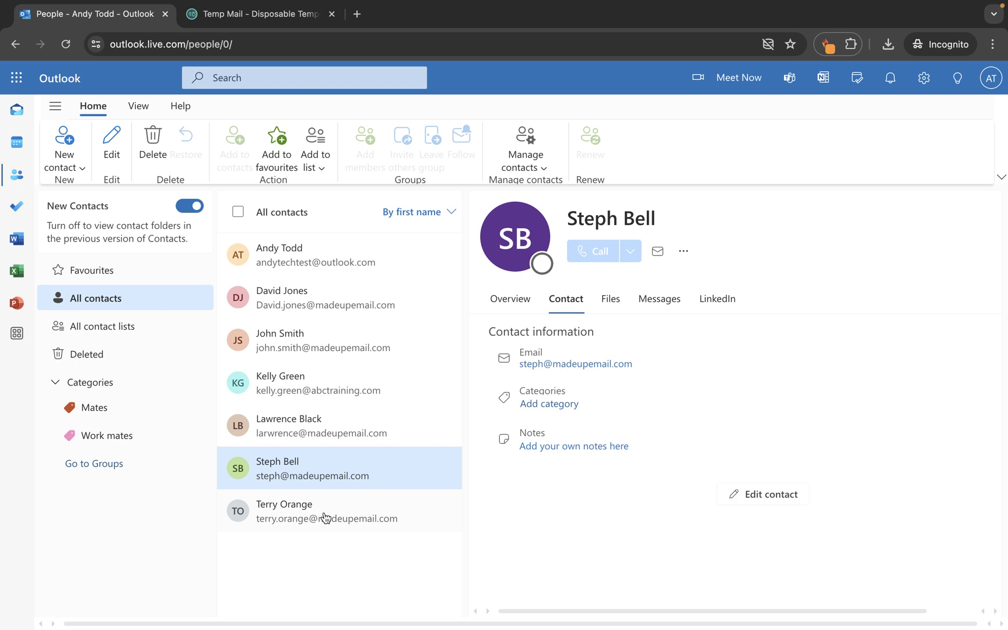
Start a new contact list named 'Admin Team'
click(79, 168)
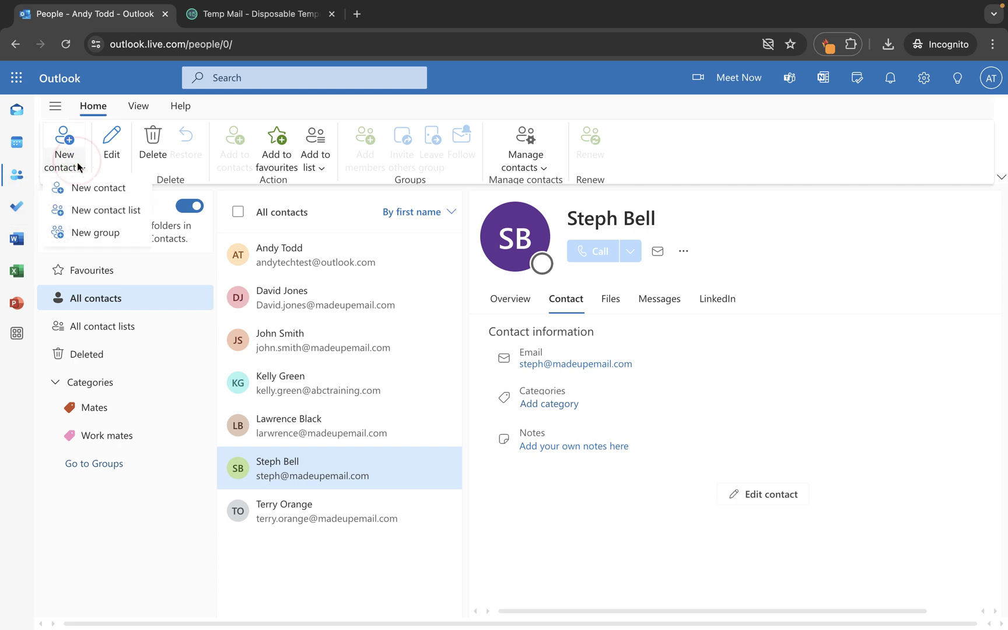
click(73, 216)
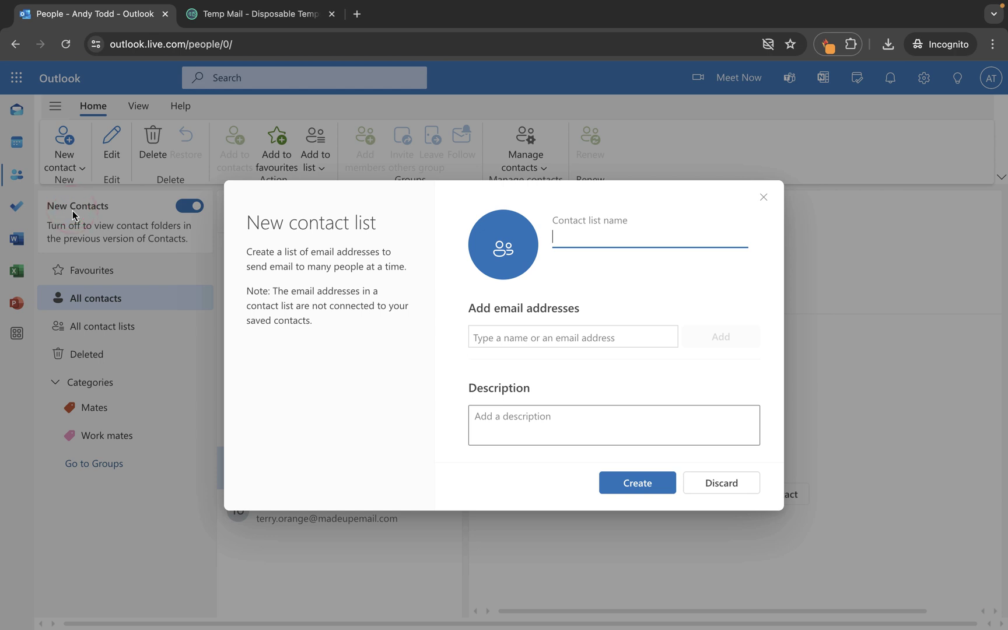
text(Admin Team)
click(514, 332)
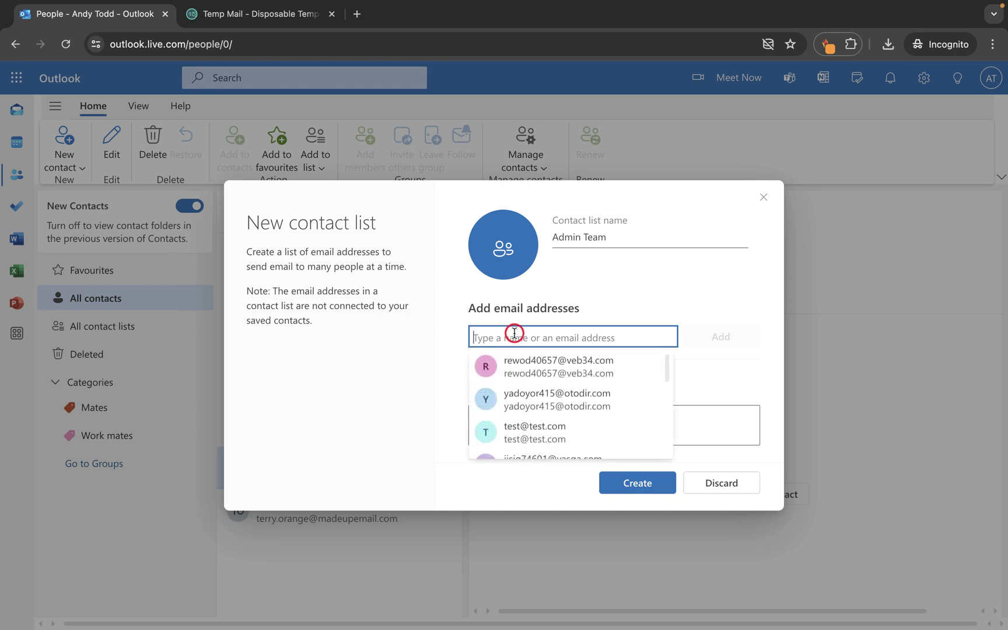
text(dave)
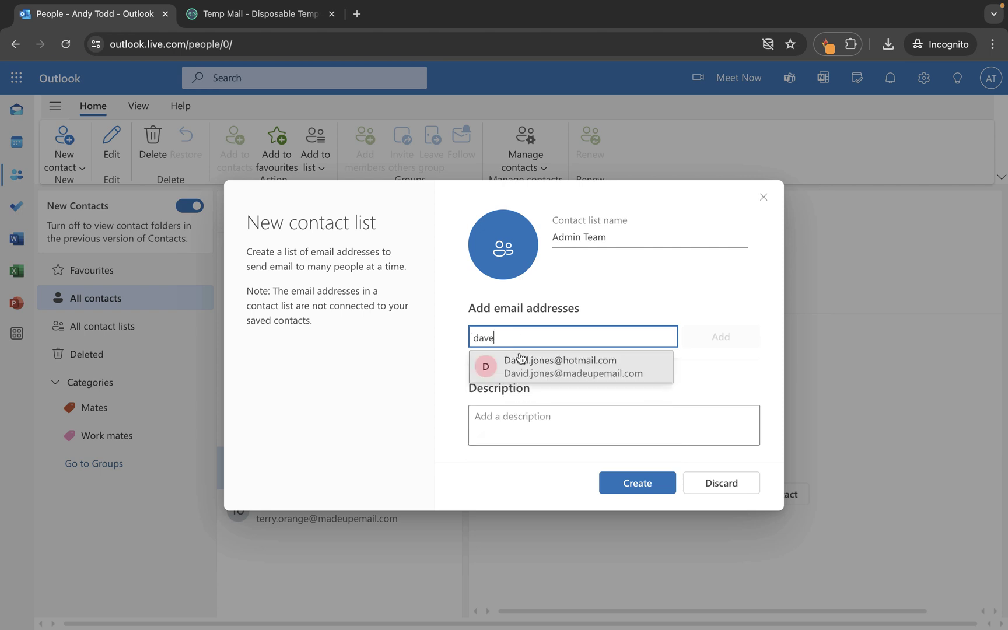
click(521, 359)
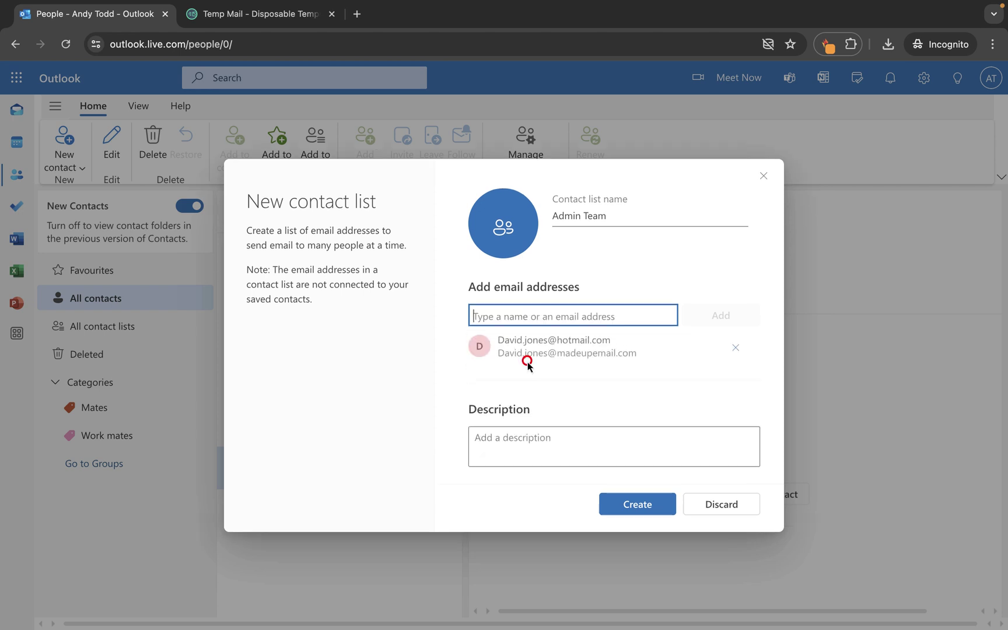
text(lar)
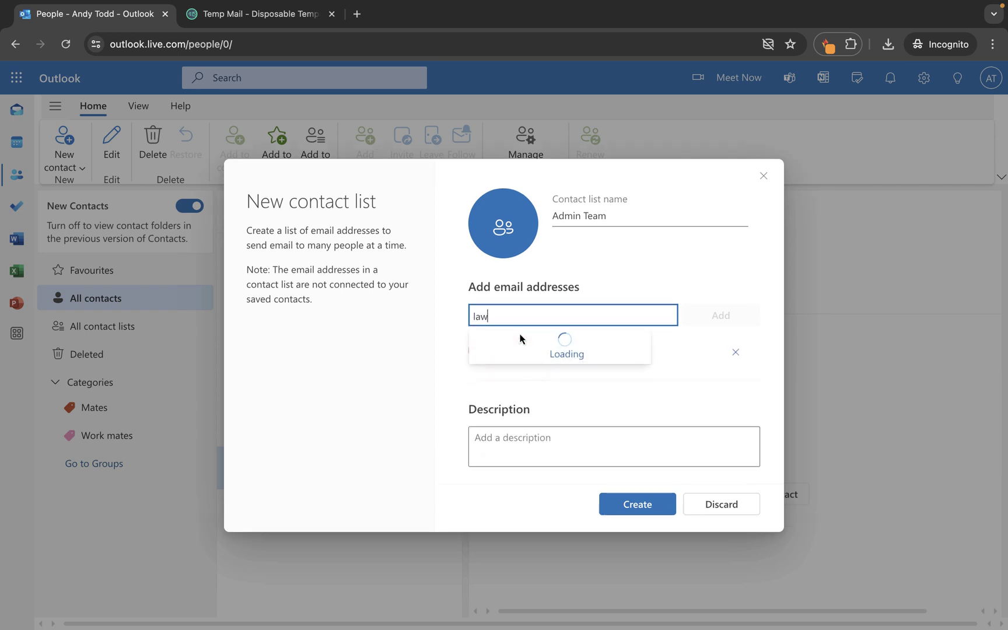
click(517, 340)
text(kelly)
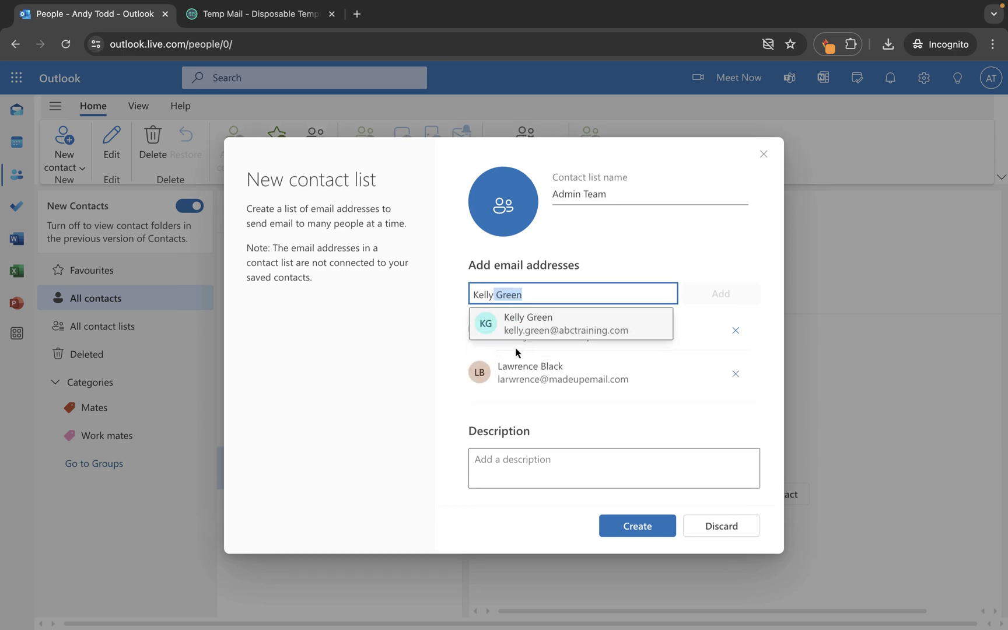
click(525, 332)
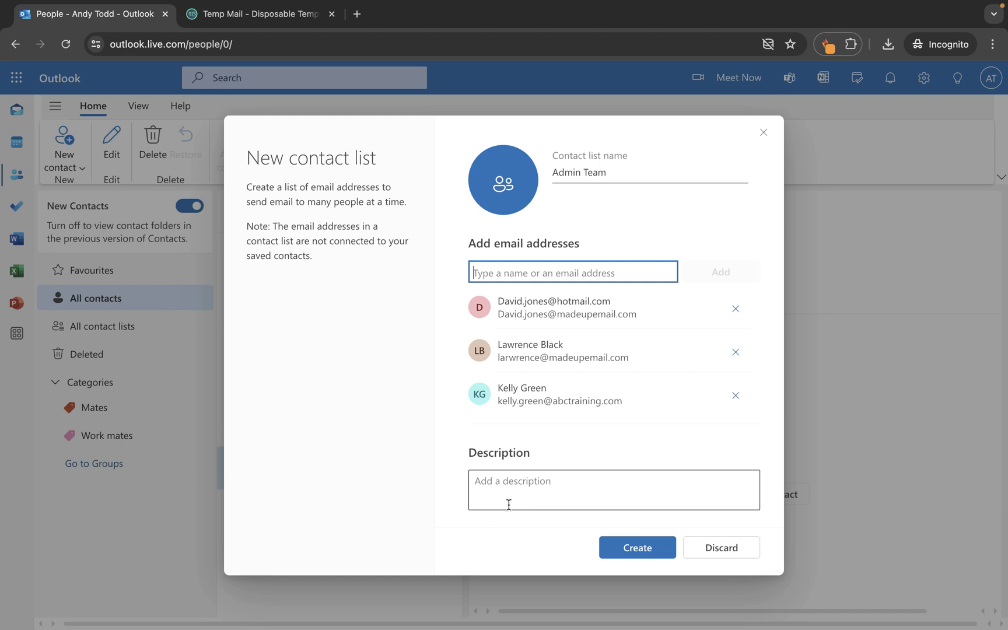
click(646, 548)
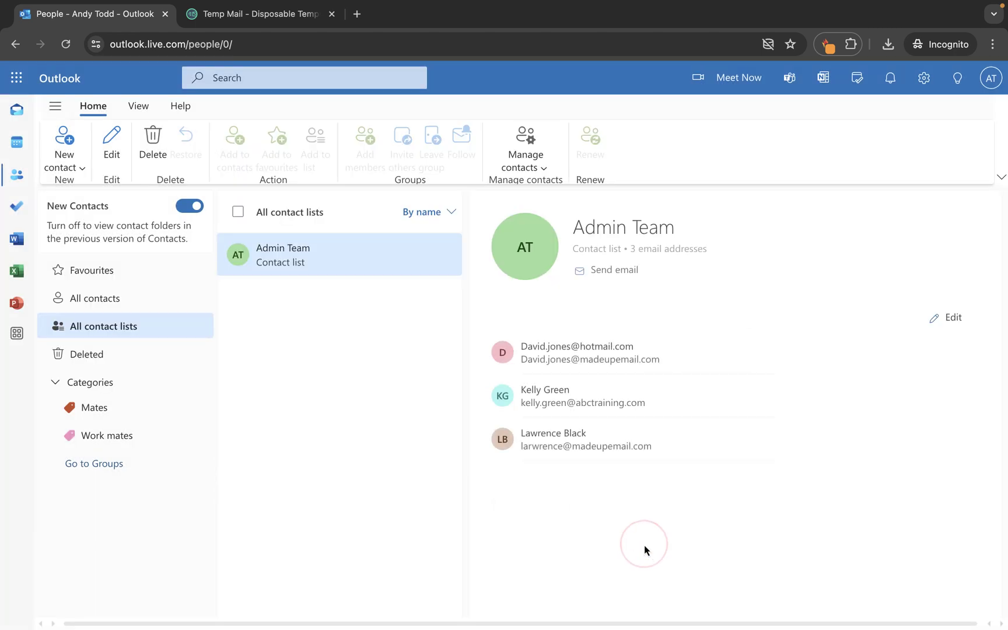
Edit the Admin Team list to add John Smith and save it
click(83, 327)
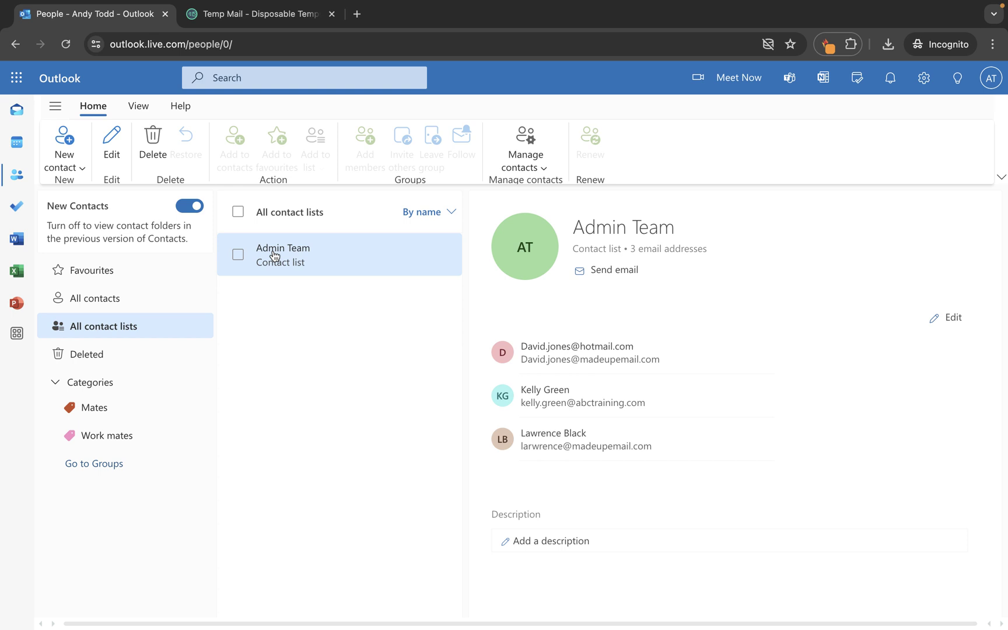
click(105, 299)
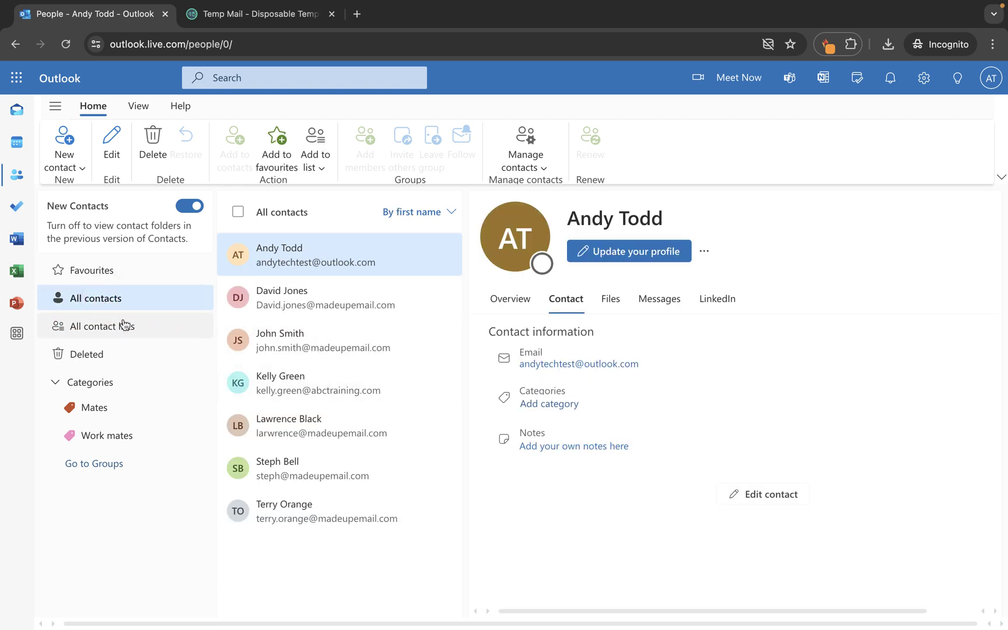
click(102, 327)
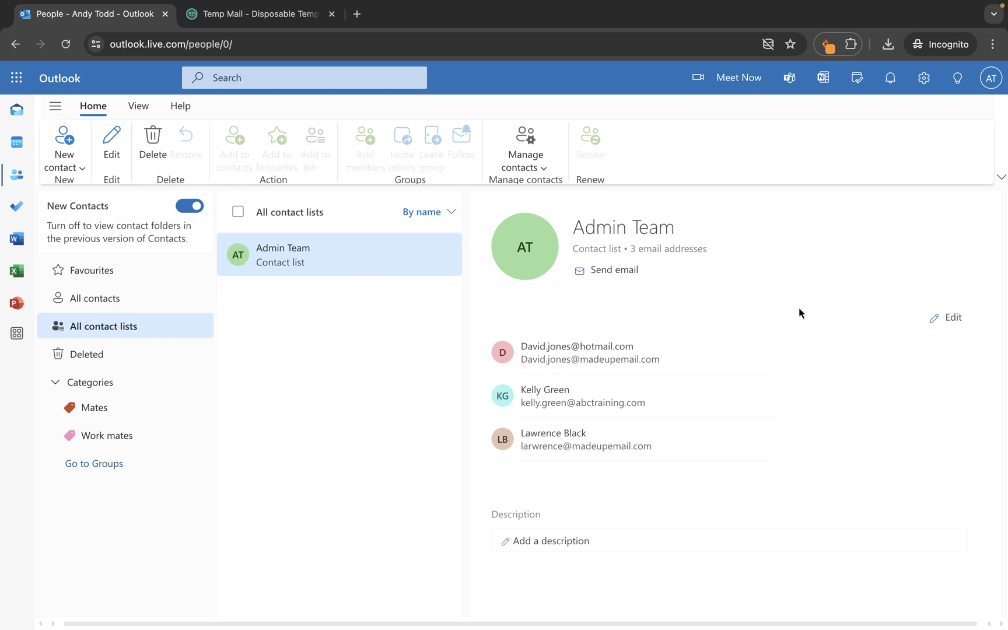
click(950, 318)
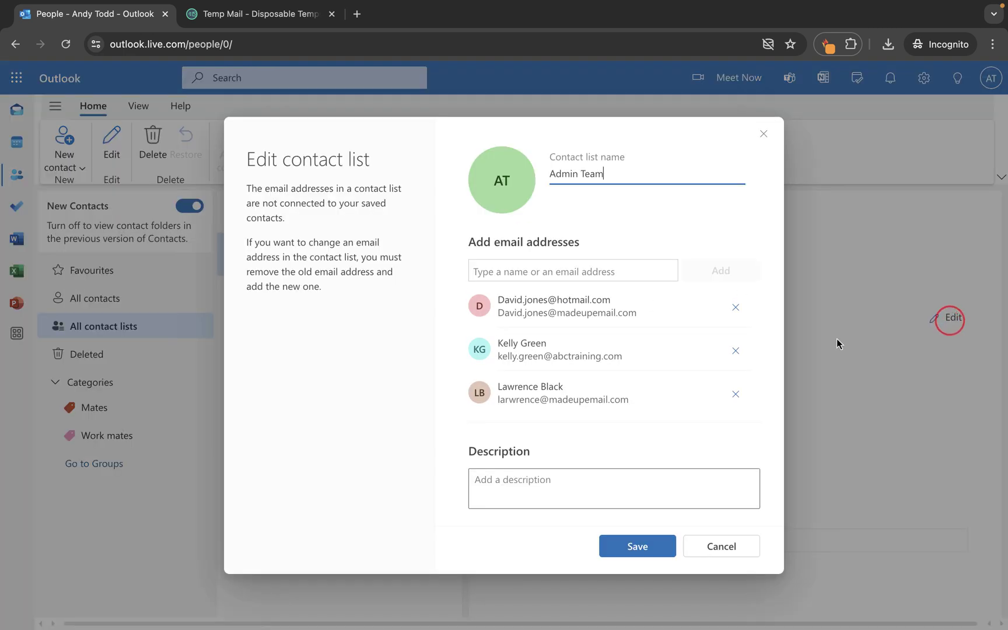
click(622, 272)
text(john sm)
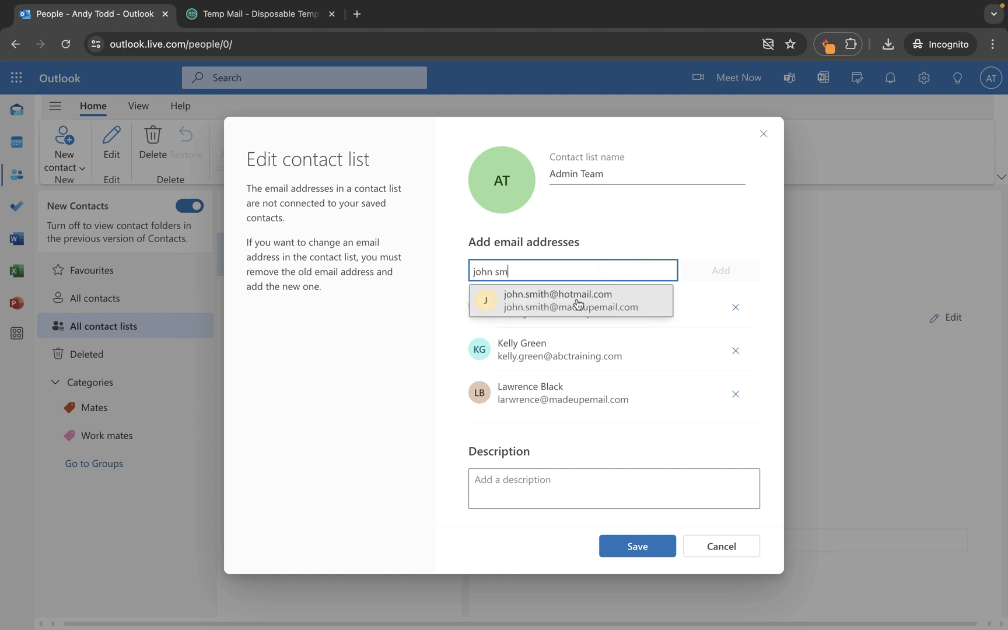
click(575, 298)
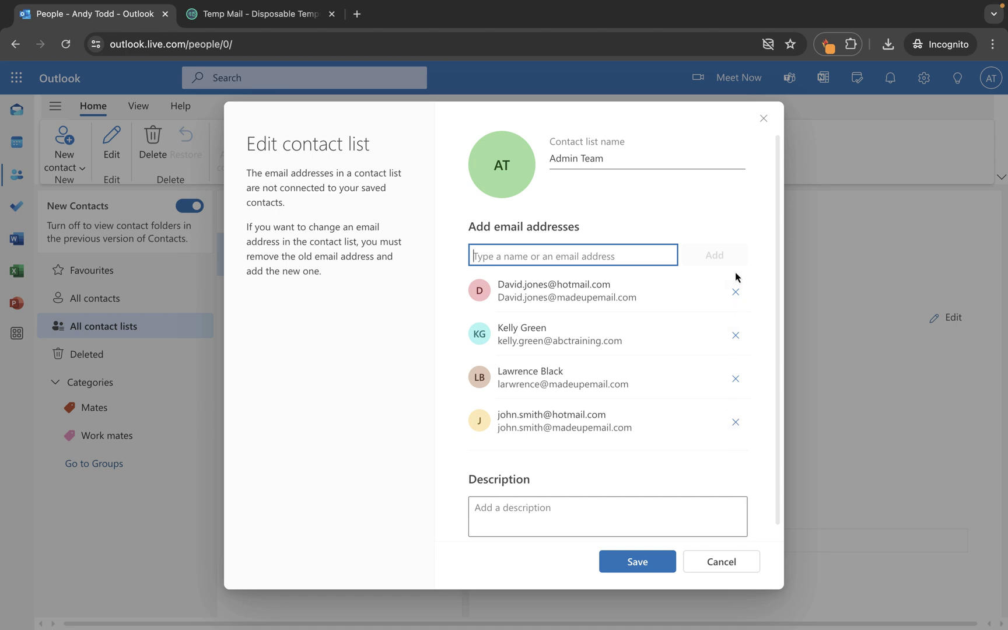
click(624, 562)
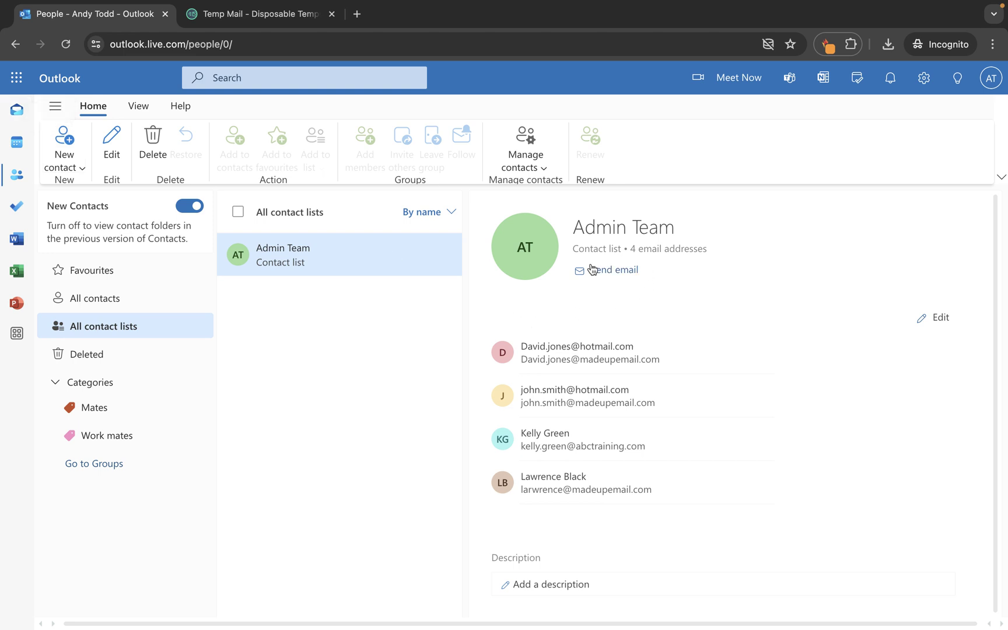
Compose an email to Admin Team with body 'nskjdnasdad' and subject 'dknakdas'
click(612, 271)
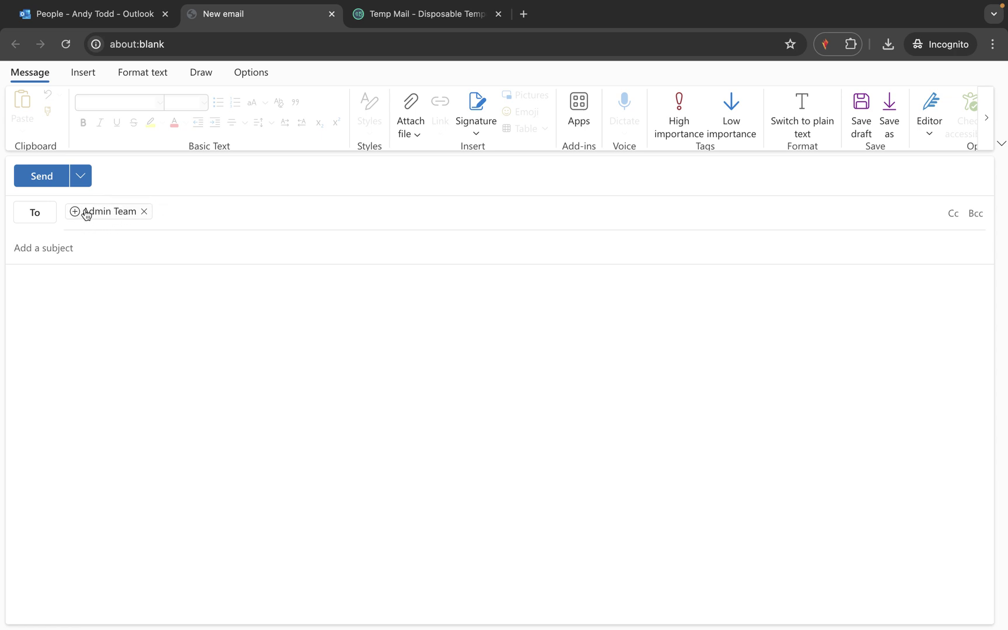
click(144, 340)
text(nskjdnasdad)
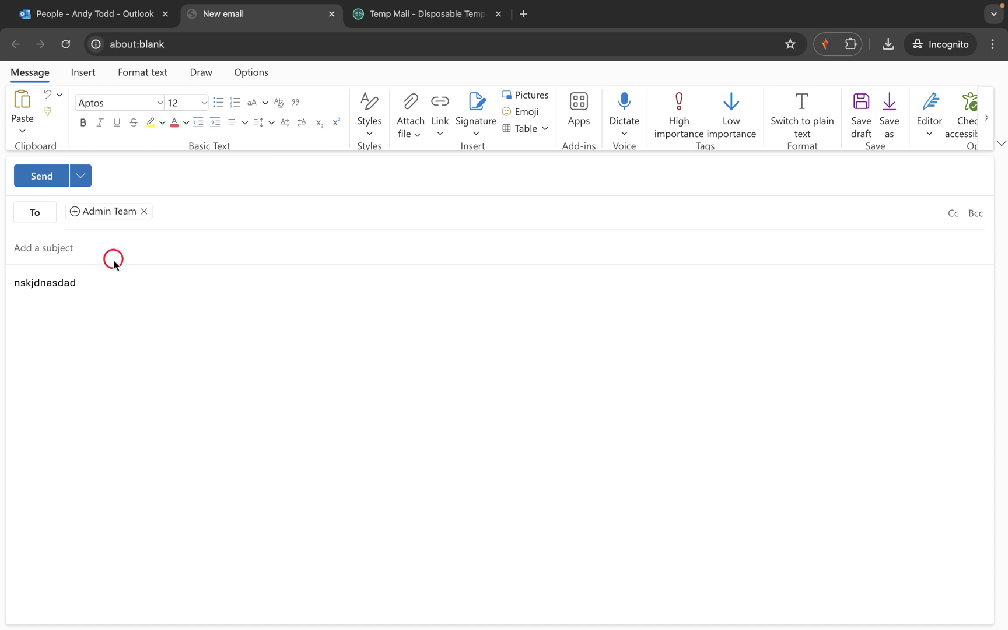
click(113, 257)
text(dknakdas)
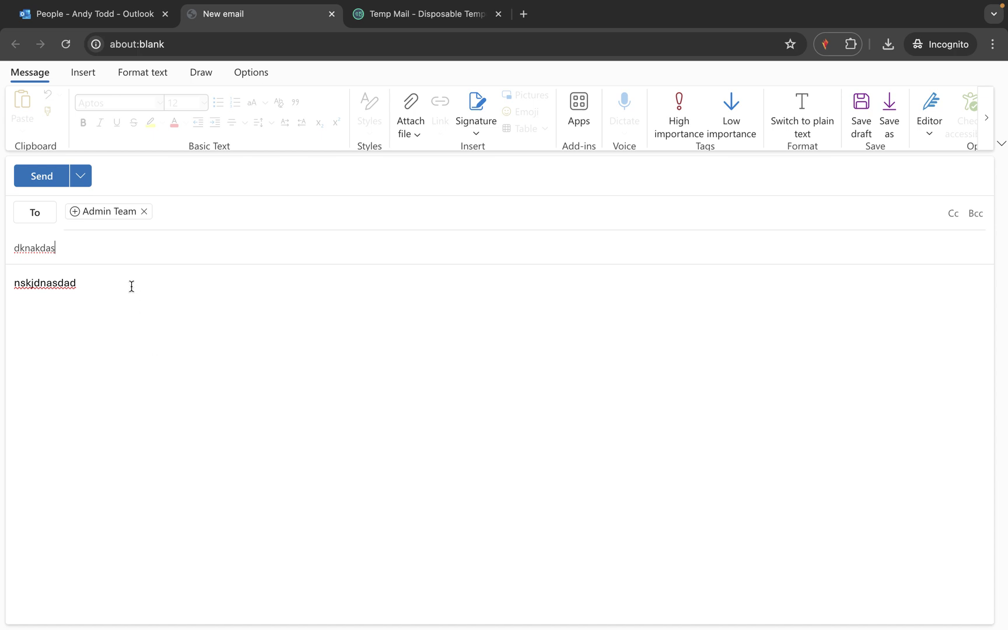
Expand the Admin Team recipients, drop John Smith, and close the draft
click(75, 212)
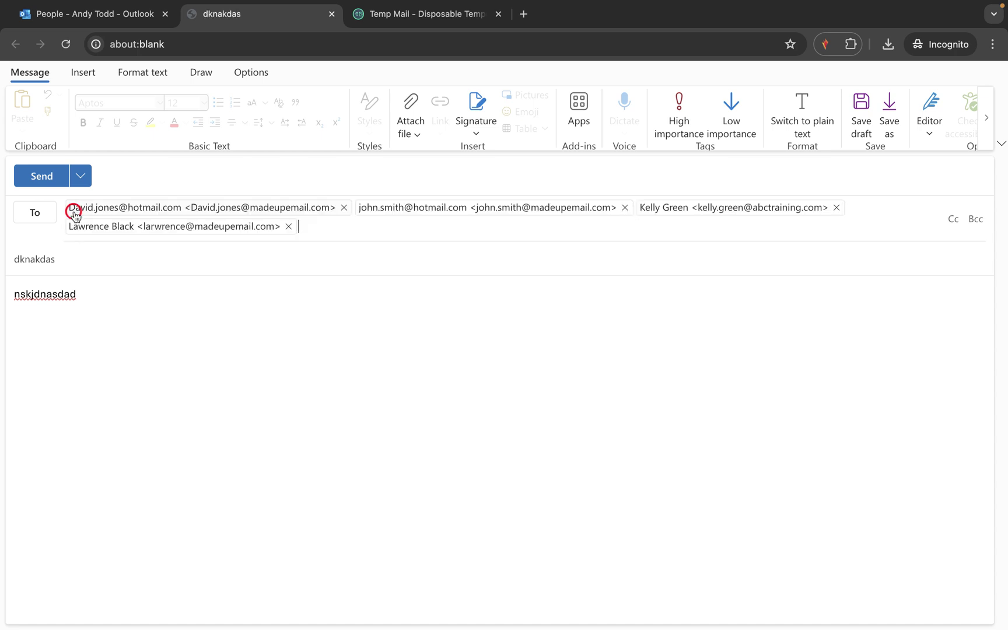
click(625, 208)
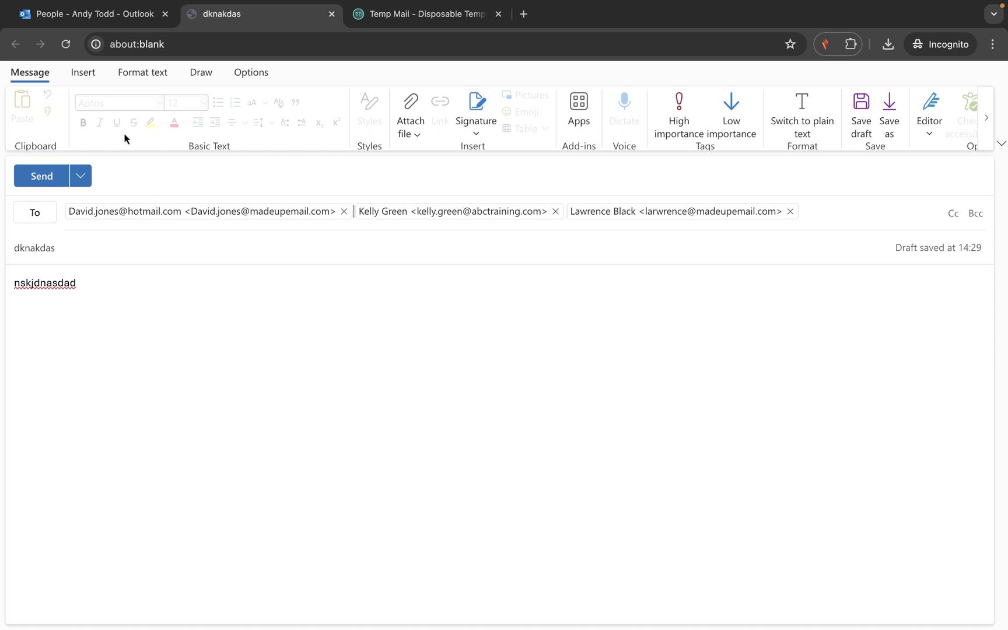
click(331, 14)
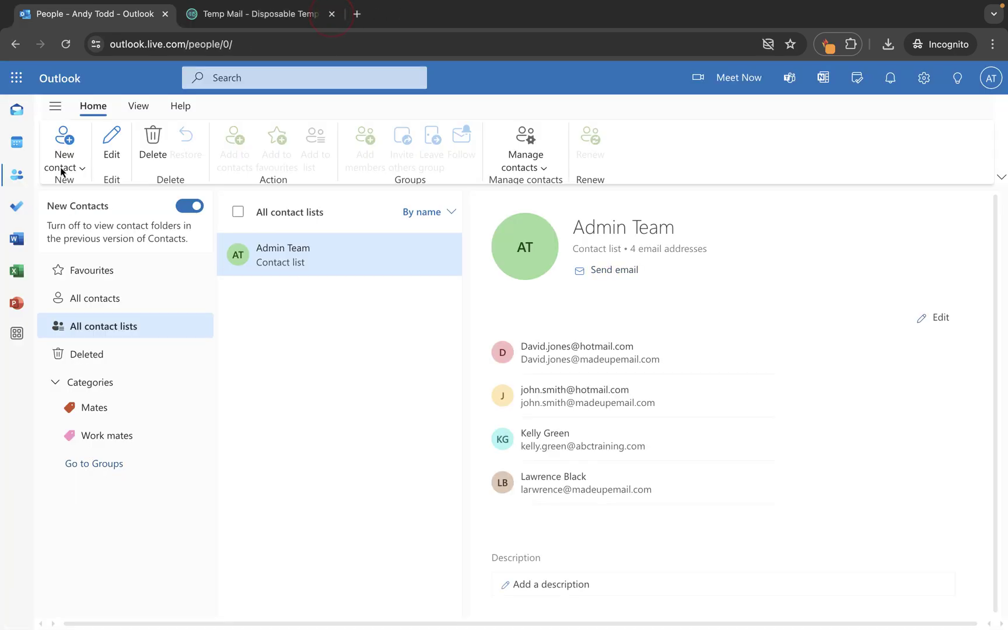
Compose a new mail to the Admin Team list and expand it into four addresses
click(15, 111)
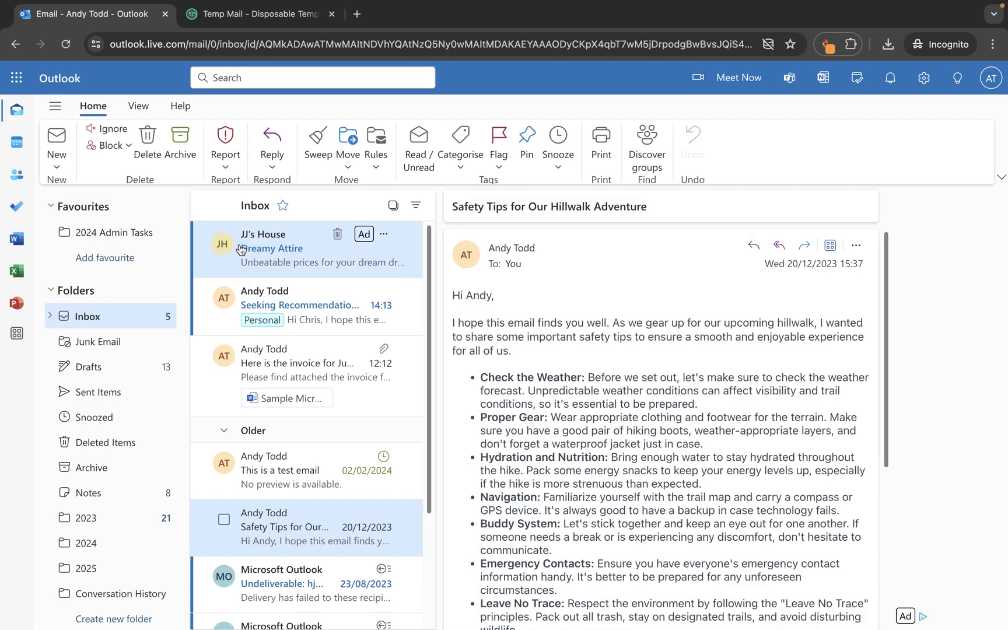
click(55, 135)
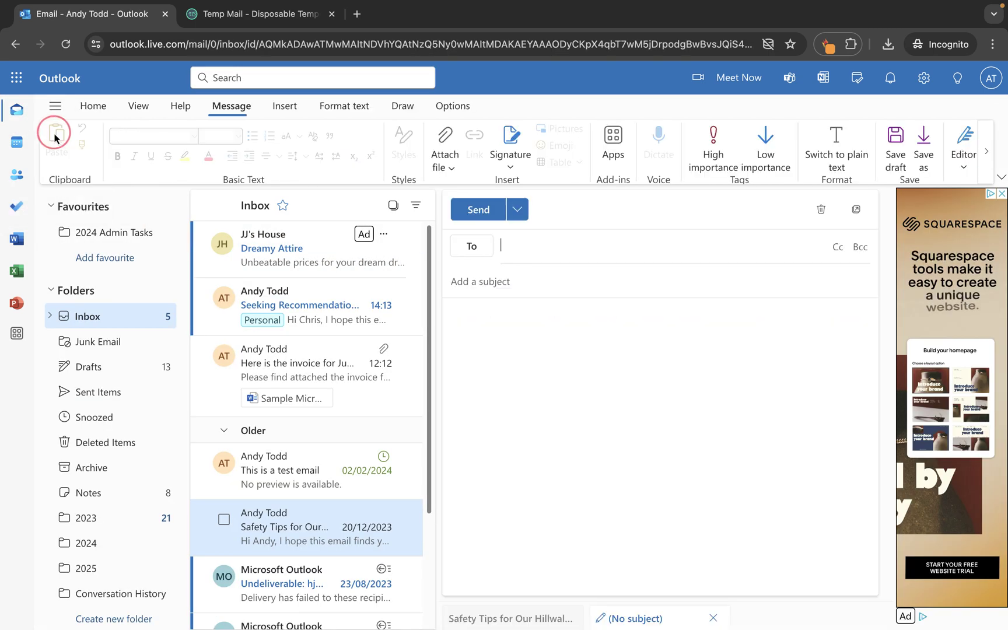
text(admin)
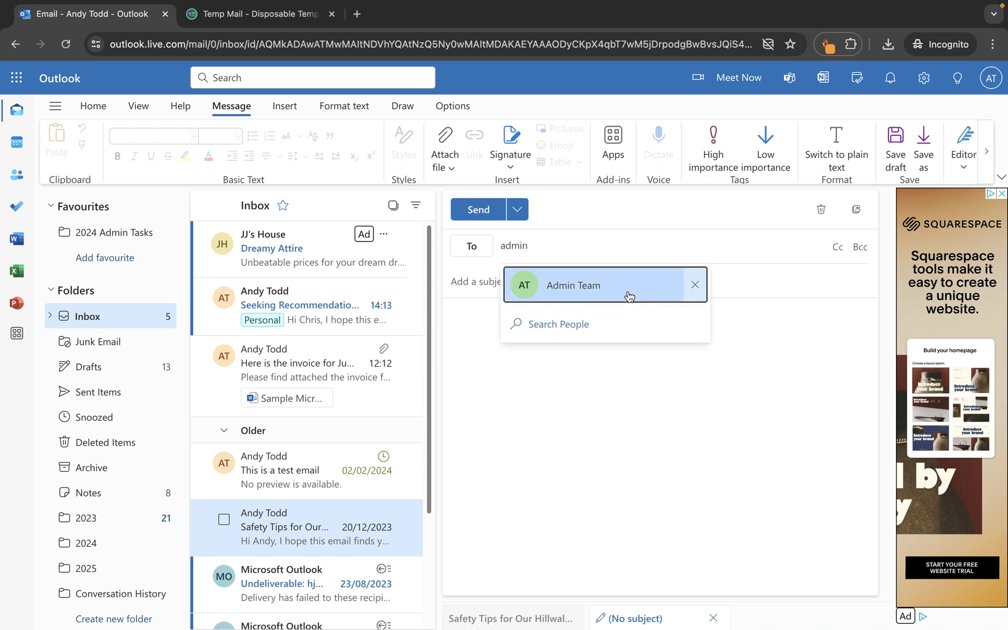
click(556, 284)
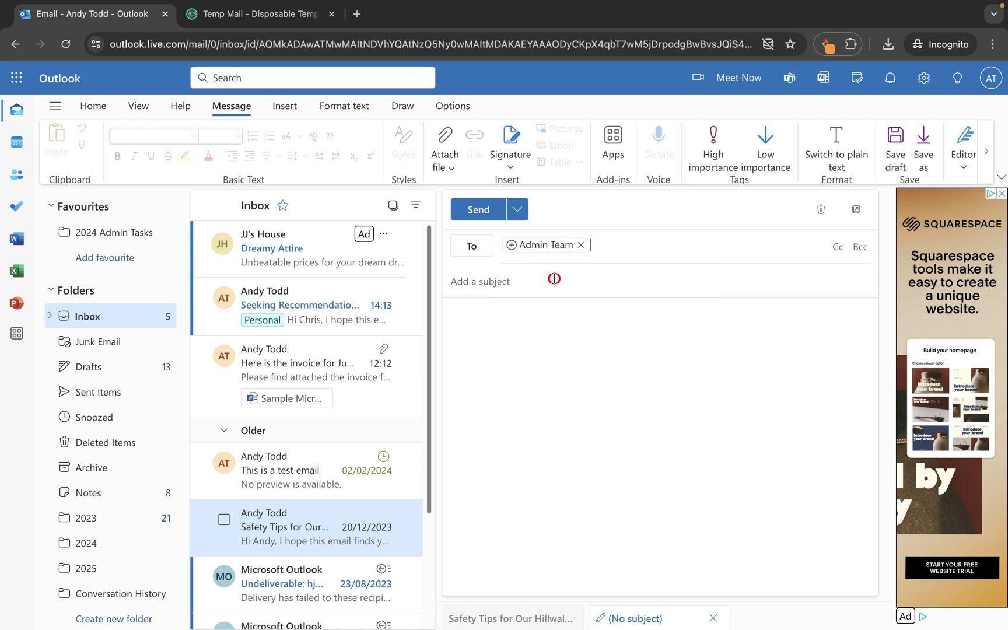
click(510, 247)
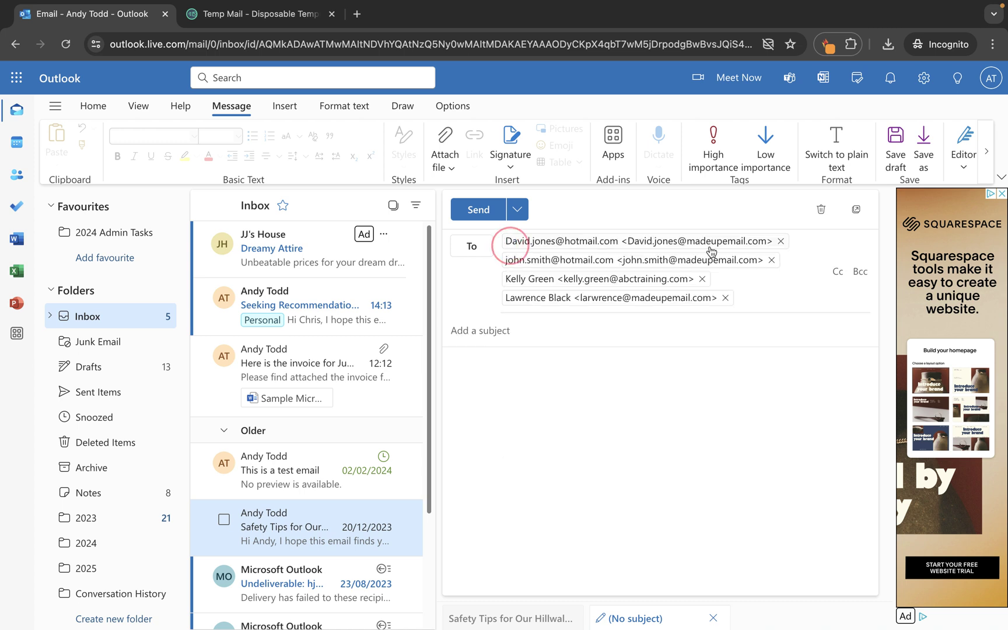